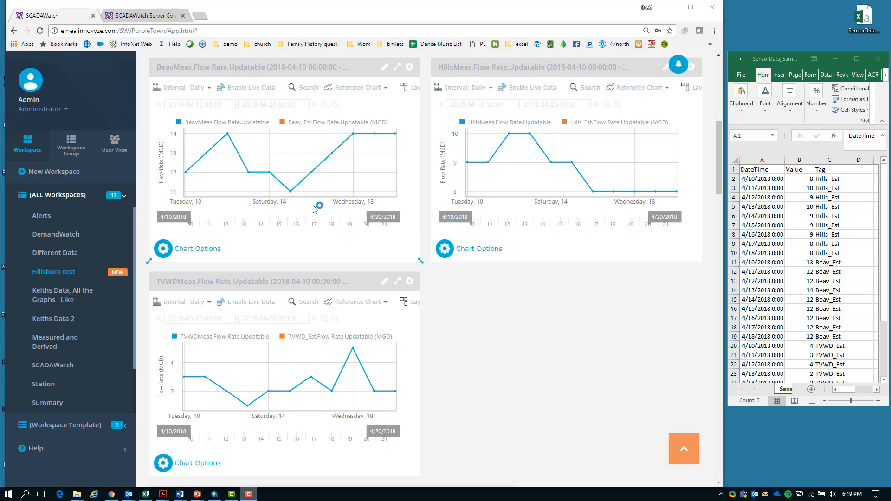
Open the Beav_Est flow rate sensor for editing in the server configuration and upload the SensorData file from the desktop
{"action": "left_click", "coordinate": [145, 16]}
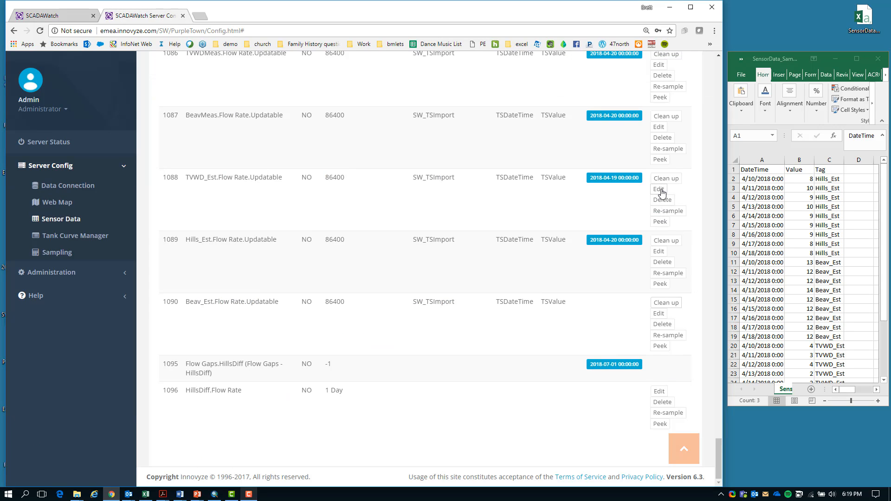
{"action": "left_click", "coordinate": [660, 314]}
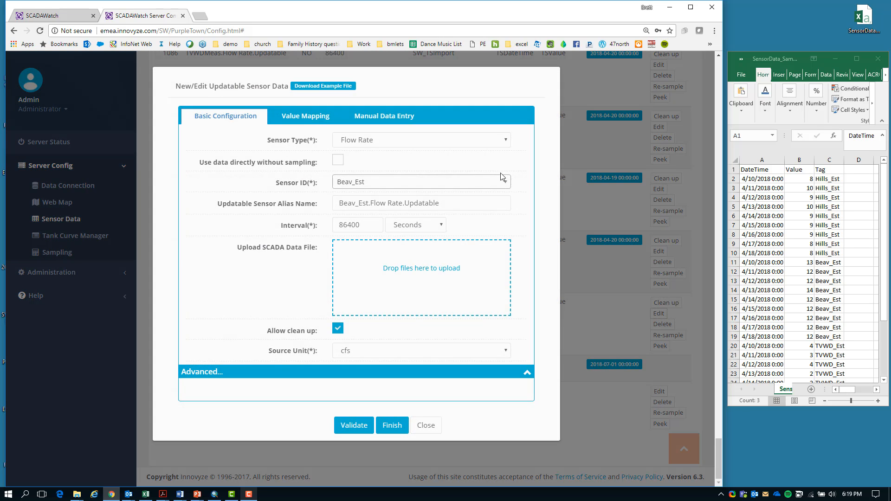
{"action": "left_click_drag", "start_coordinate": [876, 12], "coordinate": [429, 273]}
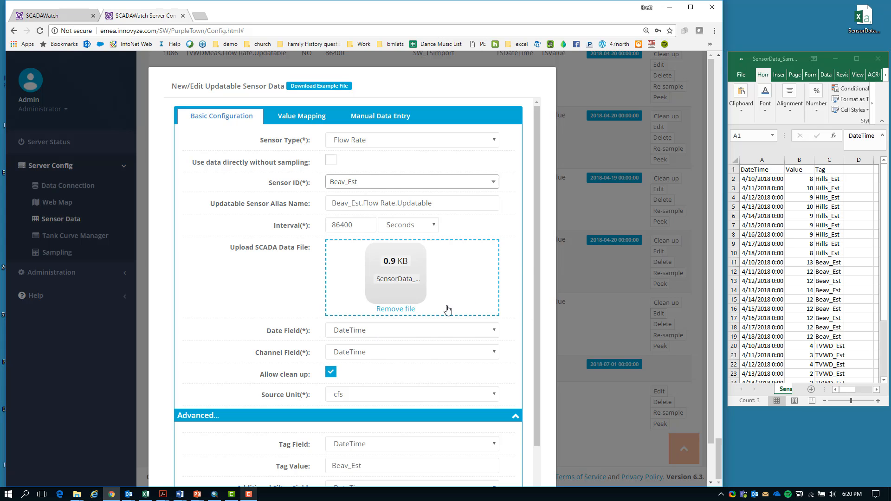
For the Beav_Est sensor, set the channel field to Value, the source unit to MGD and the tag field to Tag
{"action": "left_click", "coordinate": [366, 353]}
{"action": "left_click", "coordinate": [363, 375]}
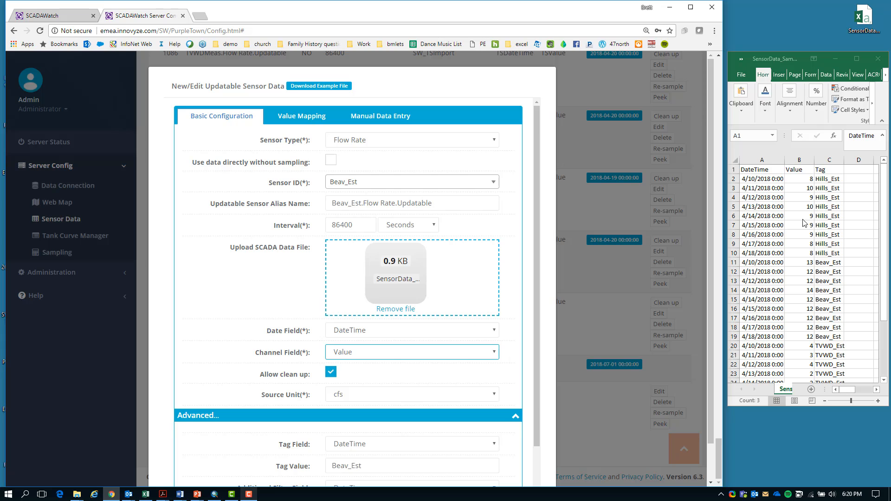
{"action": "left_click", "coordinate": [351, 395]}
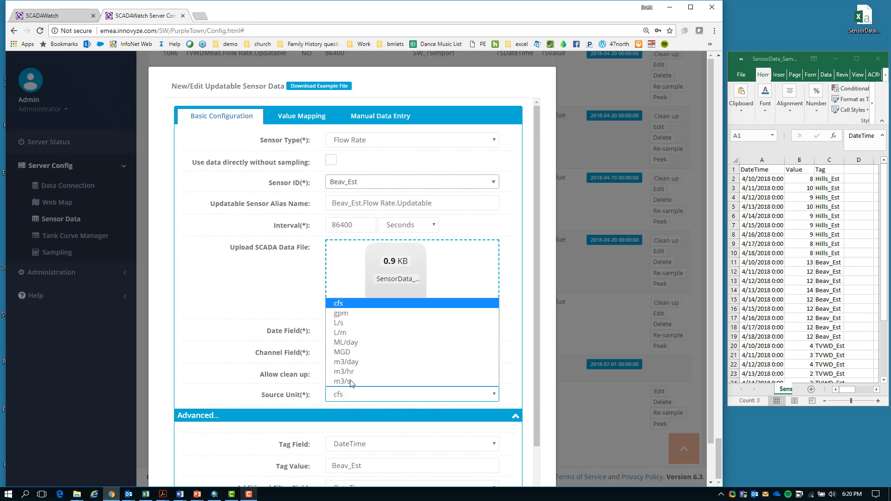
{"action": "left_click", "coordinate": [369, 343]}
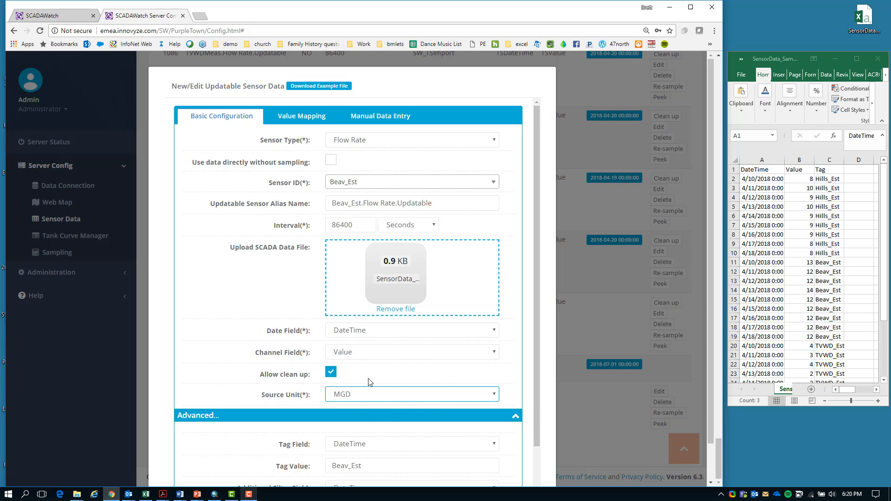
{"action": "left_click", "coordinate": [362, 446]}
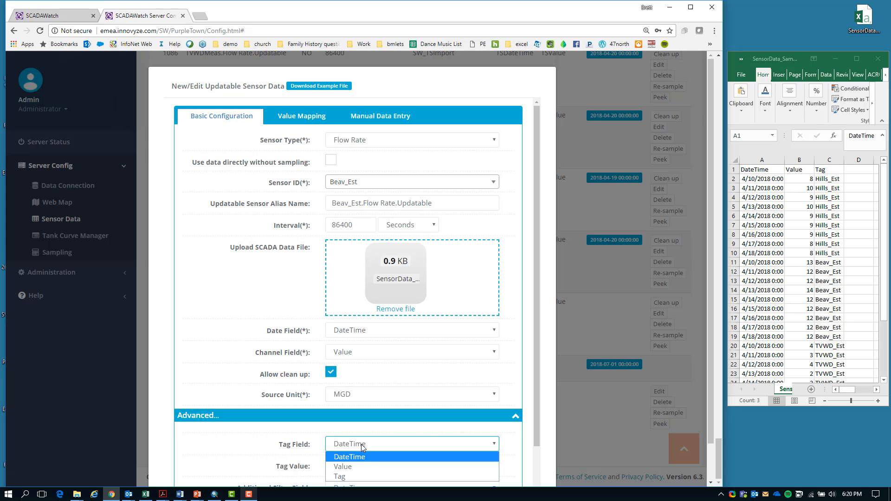
{"action": "left_click", "coordinate": [358, 475]}
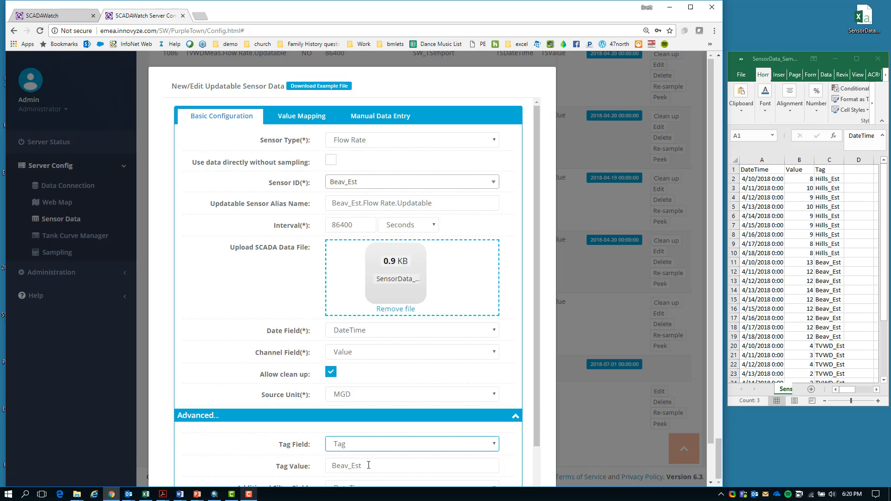
Finish the Beav_Est sensor update with Beav_Est kept as tag value and confirm the resampling
{"action": "left_click_drag", "start_coordinate": [364, 466], "coordinate": [333, 465]}
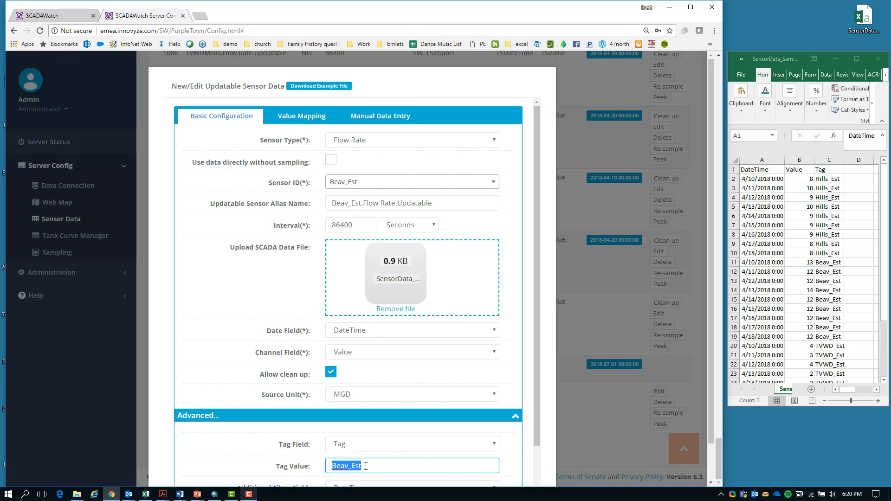
{"action": "scroll", "coordinate": [515, 443], "scroll_direction": "down", "scroll_amount": 2}
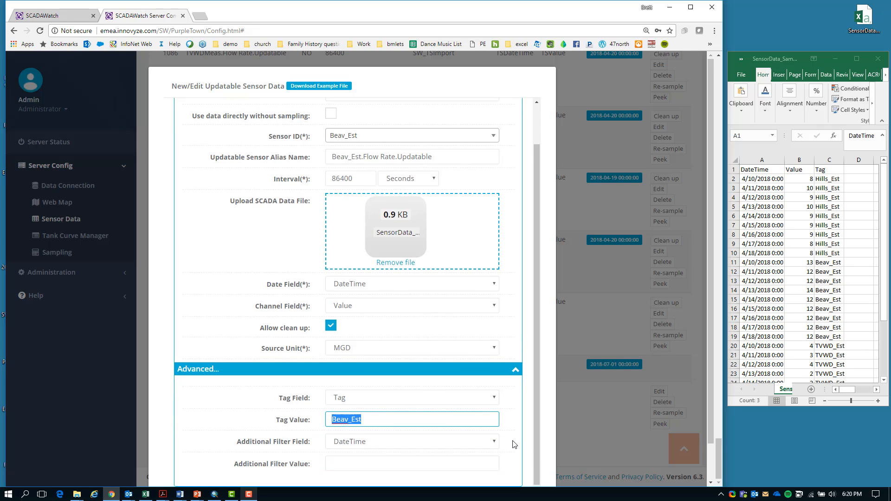
{"action": "scroll", "coordinate": [521, 438], "scroll_direction": "down", "scroll_amount": 1}
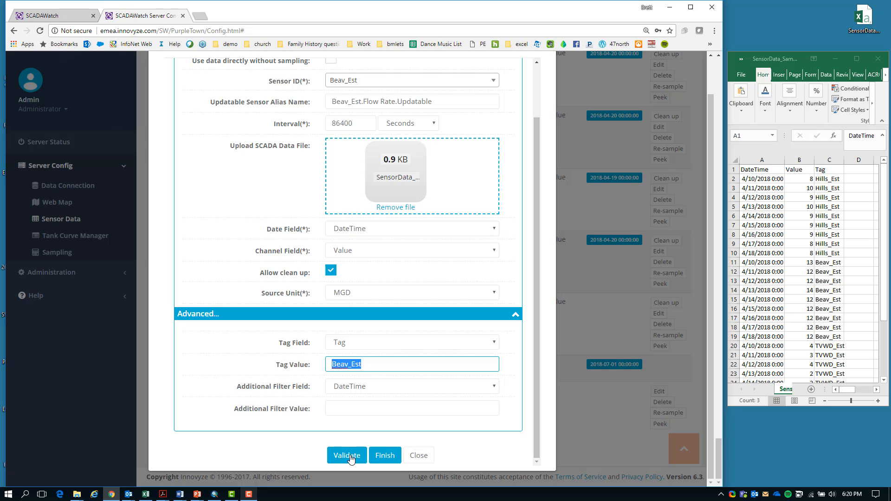
{"action": "left_click", "coordinate": [380, 457]}
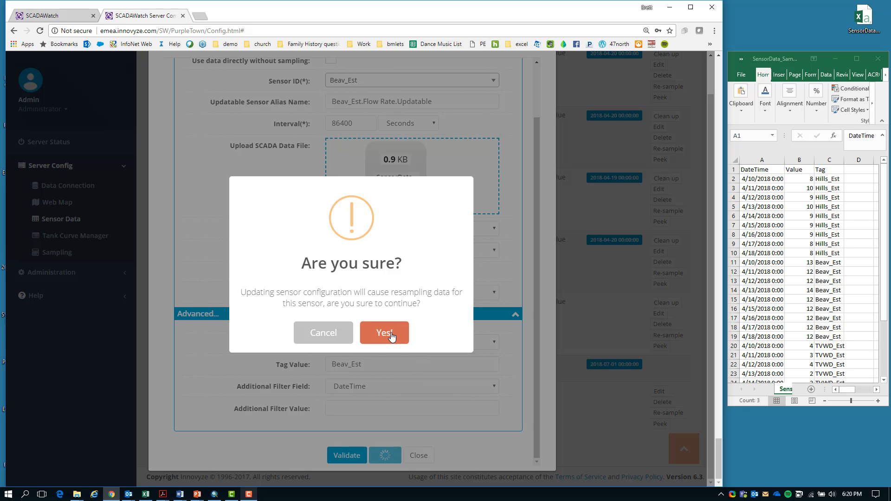
{"action": "left_click", "coordinate": [392, 334]}
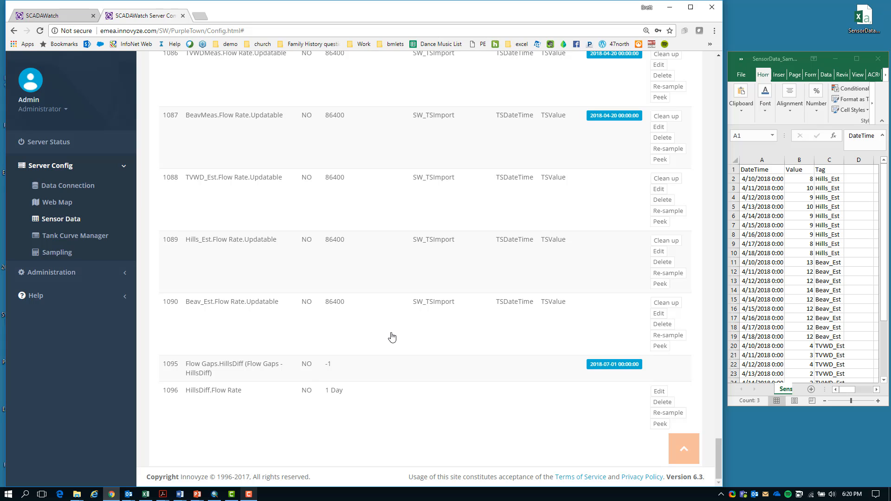
Enable live data on the BeavMeas flow rate chart in the Hillsboro test workspace
{"action": "left_click", "coordinate": [70, 16]}
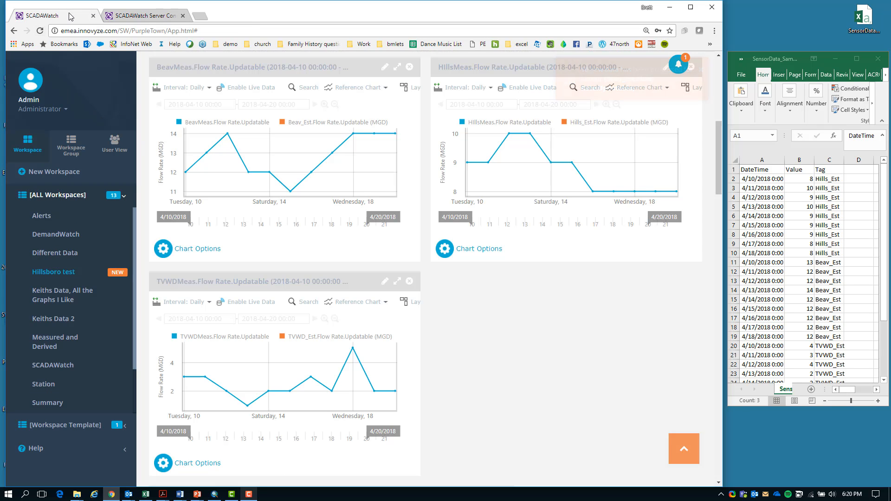
{"action": "left_click", "coordinate": [261, 88]}
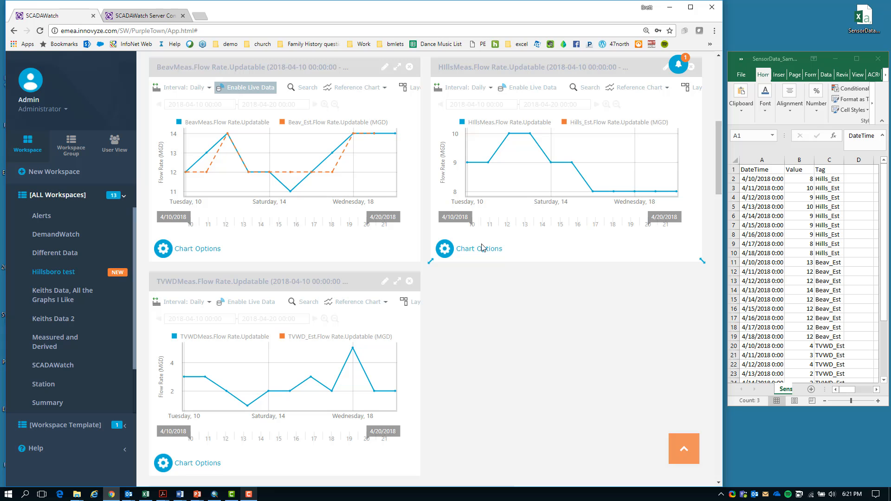
Open the TVWD_Est flow rate sensor for editing in the server configuration and upload the SensorData file
{"action": "left_click", "coordinate": [157, 18]}
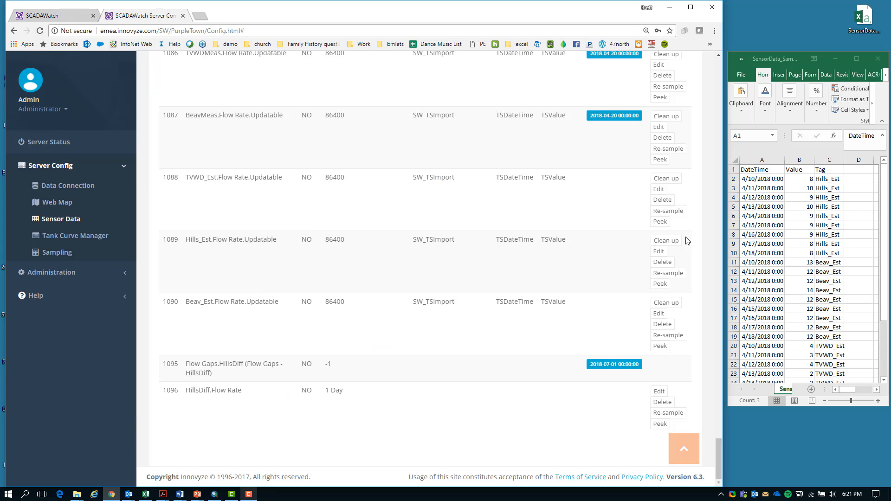
{"action": "left_click", "coordinate": [660, 190]}
{"action": "left_click_drag", "start_coordinate": [864, 18], "coordinate": [437, 290]}
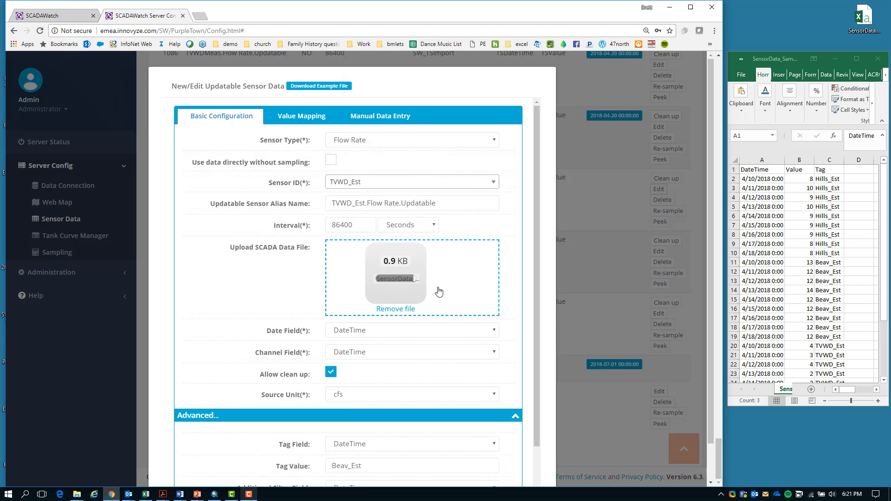
Map the TVWD_Est upload with channel field Value, source unit MGD, tag value TVWD_Est and tag field Tag
{"action": "double_click", "coordinate": [361, 205]}
{"action": "key", "text": "ctrl+c"}
{"action": "left_click", "coordinate": [392, 351]}
{"action": "left_click", "coordinate": [390, 373]}
{"action": "left_click", "coordinate": [394, 394]}
{"action": "left_click", "coordinate": [390, 352]}
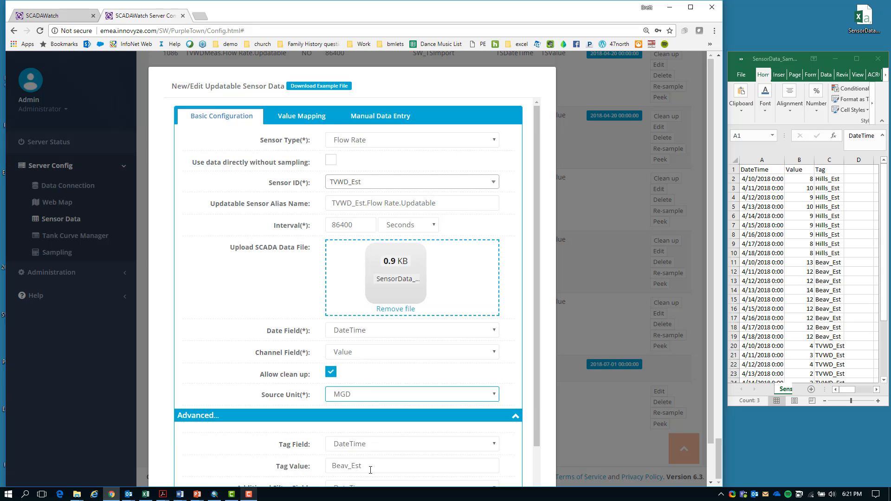
{"action": "double_click", "coordinate": [370, 467]}
{"action": "key", "text": "ctrl+v"}
{"action": "left_click", "coordinate": [386, 445]}
{"action": "left_click", "coordinate": [371, 477]}
Validate and finish the TVWD_Est sensor update, confirming the resampling of its data
{"action": "scroll", "coordinate": [352, 459], "scroll_direction": "down", "scroll_amount": 3}
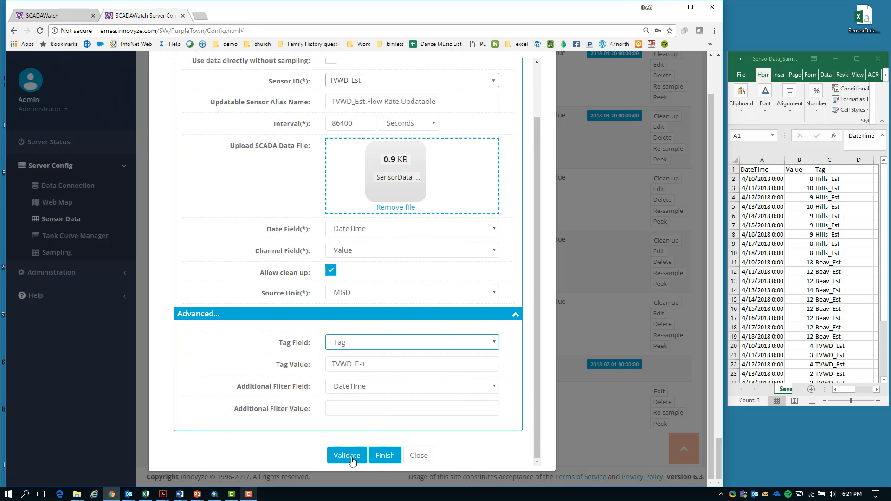
{"action": "left_click", "coordinate": [352, 460]}
{"action": "left_click", "coordinate": [384, 455]}
{"action": "left_click", "coordinate": [383, 332]}
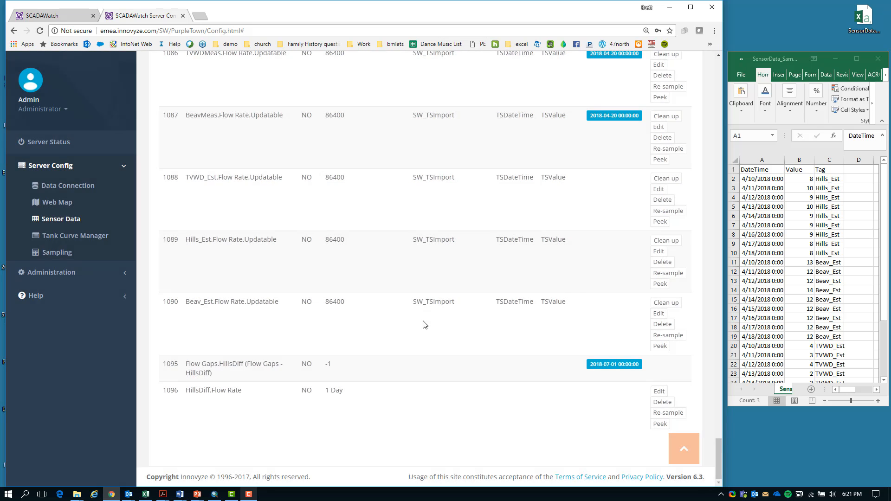
Edit the Hills_Est flow rate sensor, upload the SensorData file, and set tag value Hills_Est and tag field Tag
{"action": "left_click", "coordinate": [660, 251]}
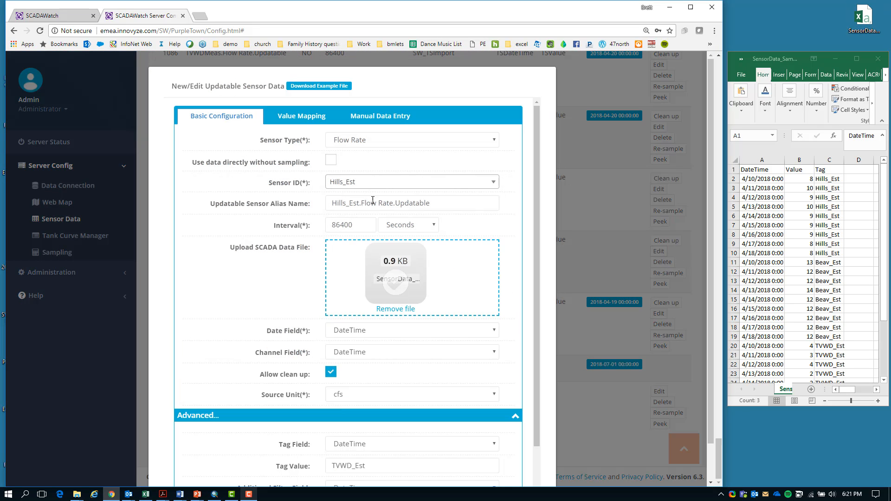
{"action": "double_click", "coordinate": [344, 203]}
{"action": "key", "text": "ctrl+c"}
{"action": "double_click", "coordinate": [370, 466]}
{"action": "key", "text": "ctrl+v"}
{"action": "left_click", "coordinate": [349, 444]}
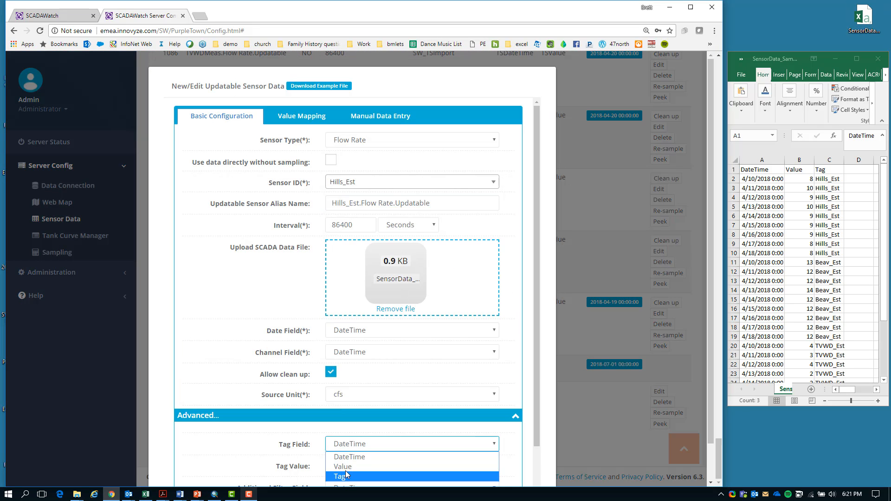
{"action": "left_click", "coordinate": [346, 476]}
Set the Hills_Est sensor's channel field to Value and its source unit to MGD
{"action": "left_click", "coordinate": [350, 351]}
{"action": "left_click", "coordinate": [350, 375]}
{"action": "left_click", "coordinate": [350, 394]}
{"action": "left_click", "coordinate": [348, 358]}
Finish the Hills_Est sensor update and confirm the resampling of its data
{"action": "scroll", "coordinate": [357, 395], "scroll_direction": "down", "scroll_amount": 3}
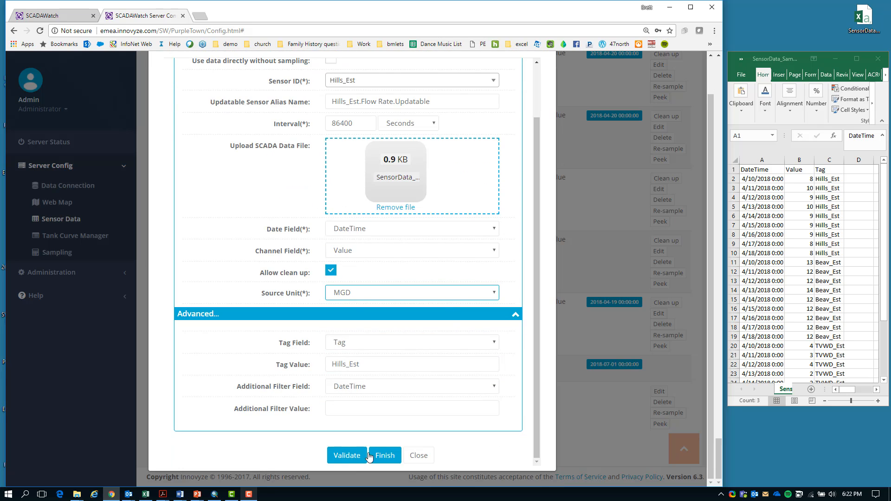
{"action": "left_click", "coordinate": [370, 457]}
{"action": "left_click", "coordinate": [389, 334]}
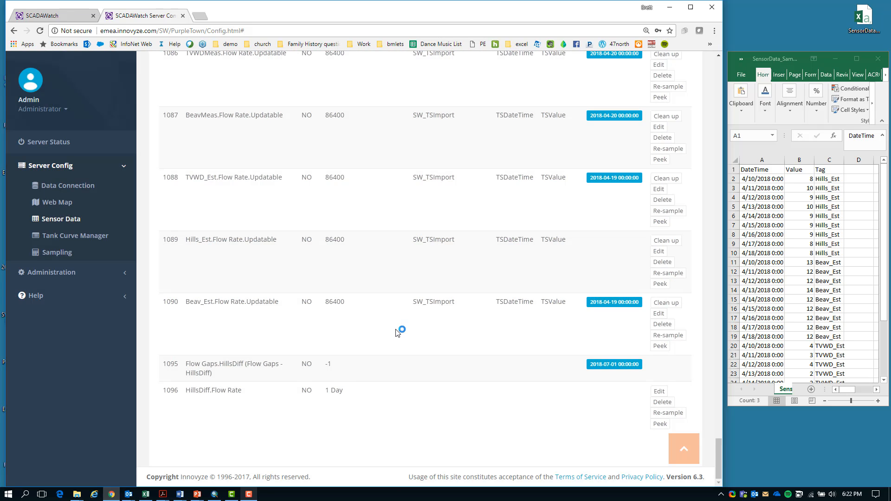
Enable live data on the HillsMeas and TVWDMeas flow rate charts in the Hillsboro test workspace
{"action": "left_click", "coordinate": [51, 16]}
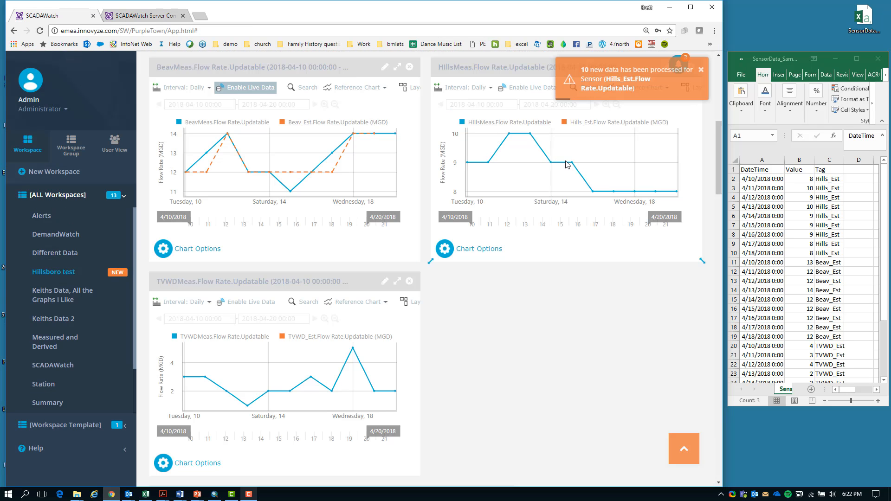
{"action": "left_click", "coordinate": [527, 90]}
{"action": "left_click", "coordinate": [251, 304]}
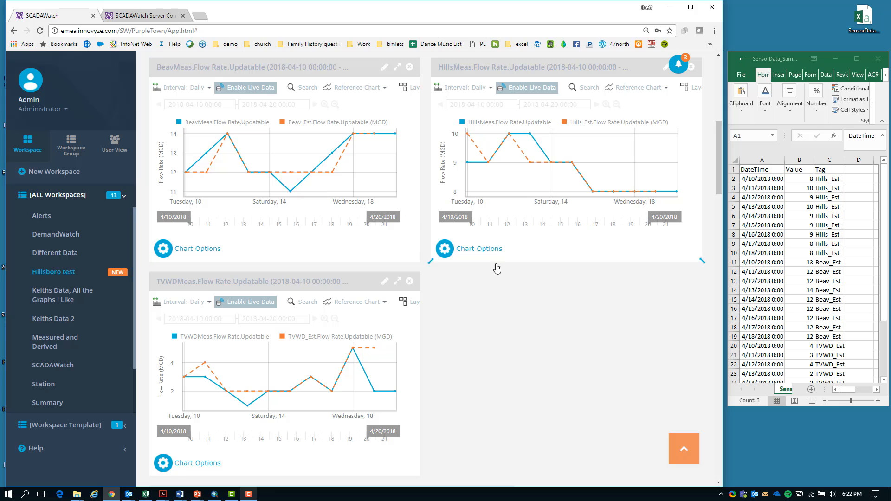
Examine the TVWDMeas chart, the HillsDiff Biz Block diagram and the HillsDiff chart of measured versus estimated flow differences
{"action": "scroll", "coordinate": [493, 316], "scroll_direction": "down", "scroll_amount": 1}
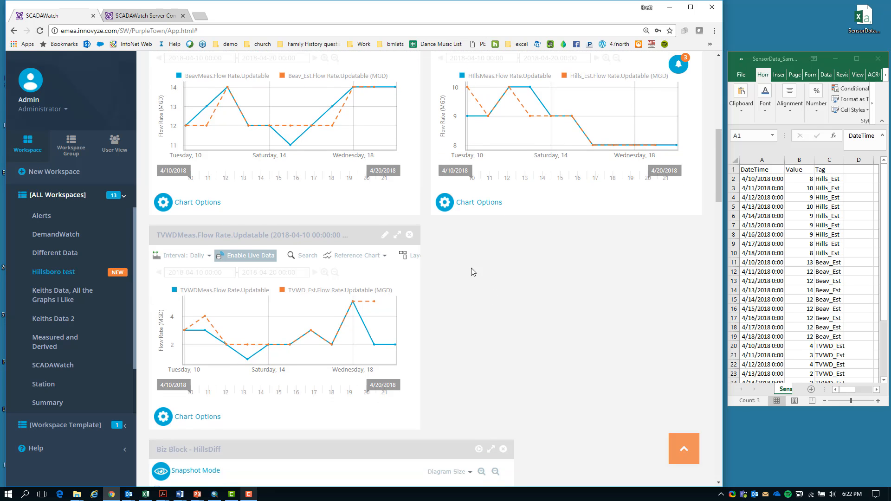
{"action": "scroll", "coordinate": [472, 266], "scroll_direction": "down", "scroll_amount": 2}
{"action": "scroll", "coordinate": [470, 265], "scroll_direction": "down", "scroll_amount": 2}
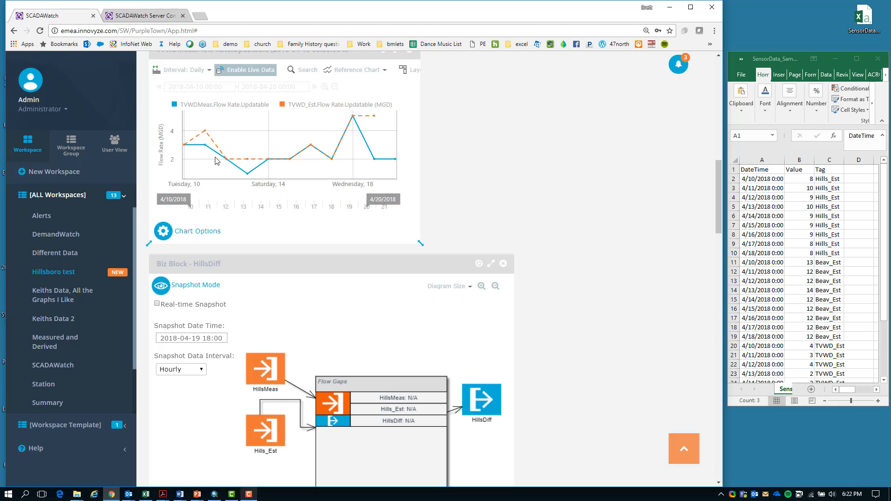
{"action": "scroll", "coordinate": [389, 338], "scroll_direction": "down", "scroll_amount": 1}
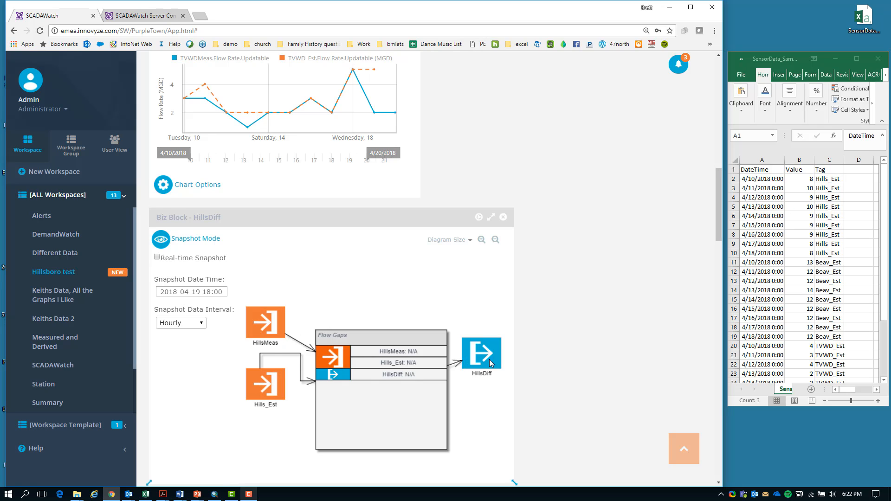
{"action": "scroll", "coordinate": [491, 361], "scroll_direction": "down", "scroll_amount": 1}
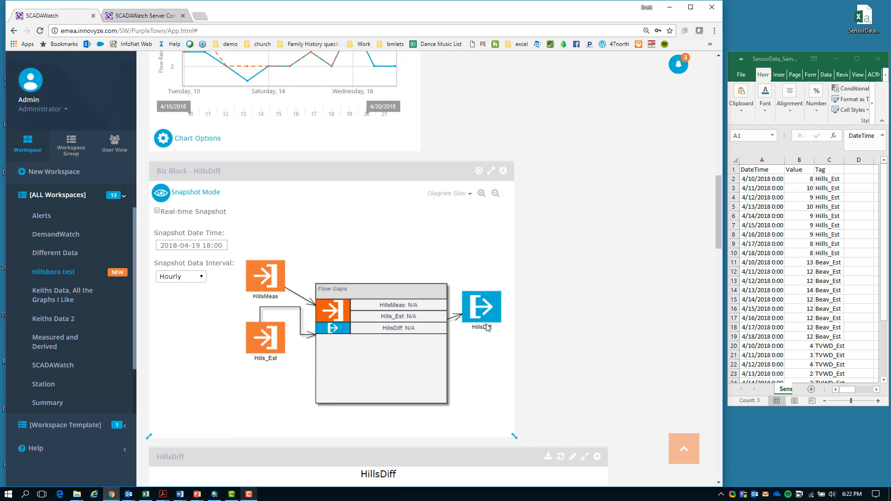
{"action": "scroll", "coordinate": [317, 355], "scroll_direction": "down", "scroll_amount": 5}
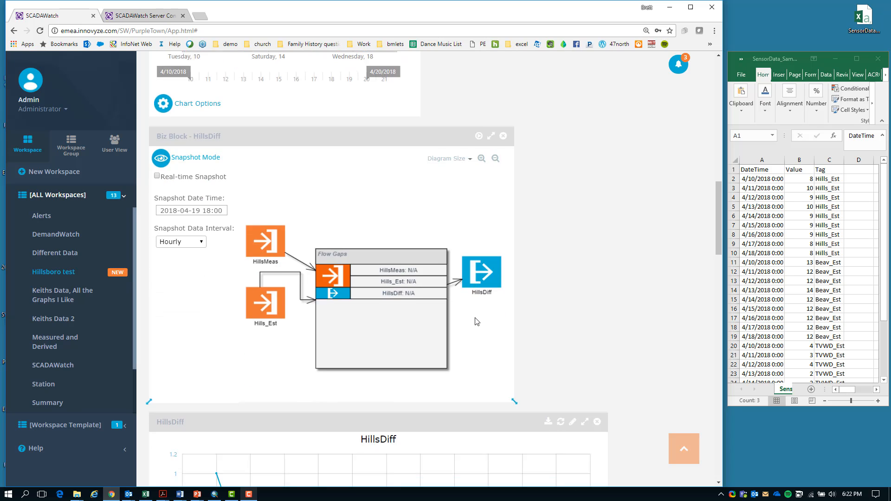
{"action": "scroll", "coordinate": [193, 399], "scroll_direction": "down", "scroll_amount": 1}
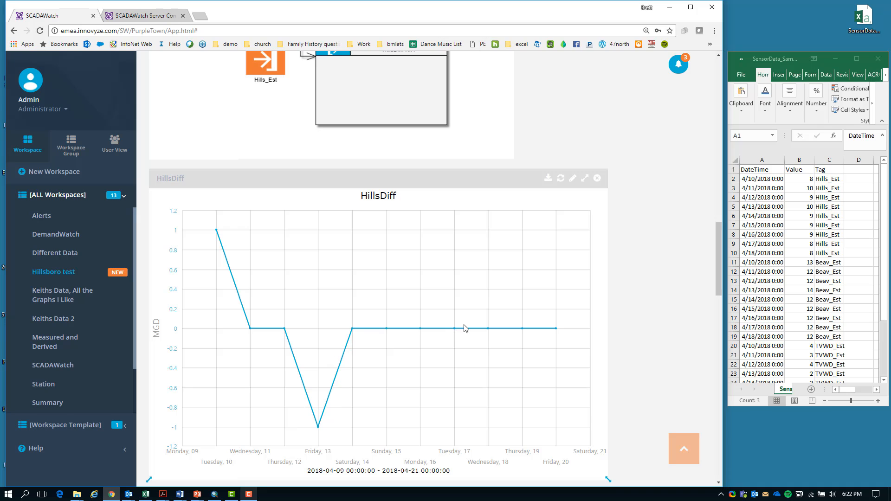
{"action": "scroll", "coordinate": [285, 256], "scroll_direction": "down", "scroll_amount": 1}
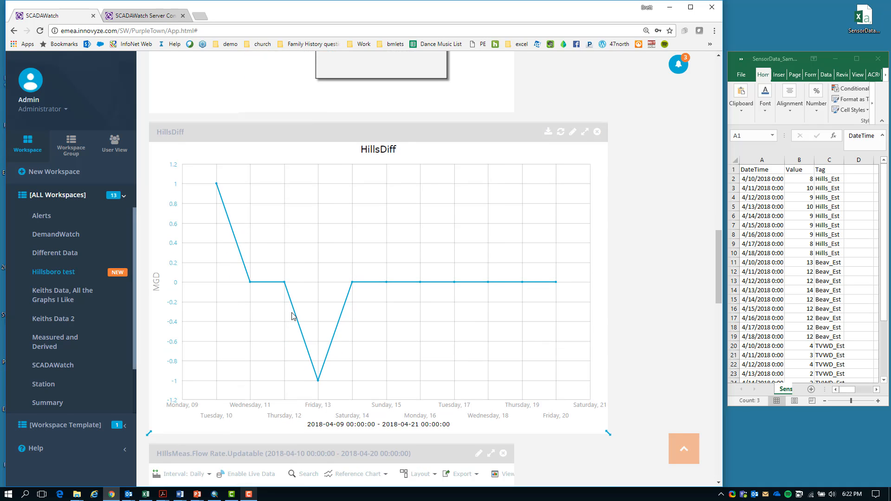
{"action": "scroll", "coordinate": [489, 335], "scroll_direction": "down", "scroll_amount": 1}
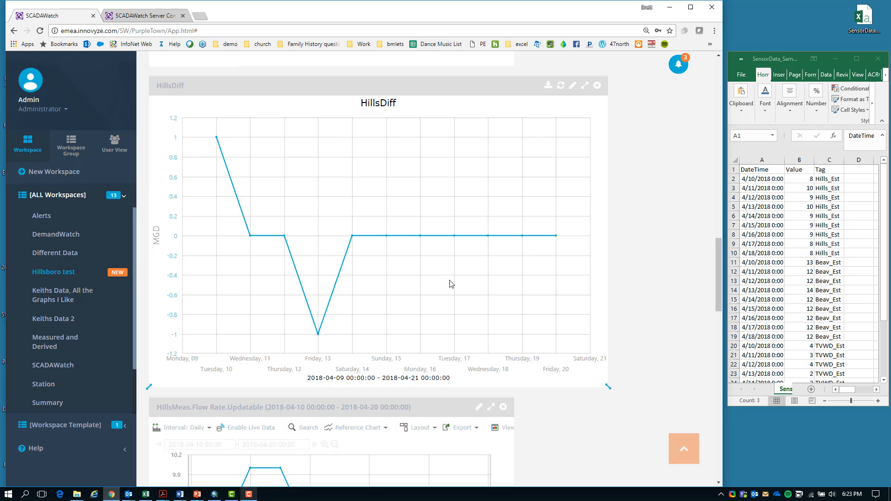
{"action": "scroll", "coordinate": [437, 274], "scroll_direction": "down", "scroll_amount": 4}
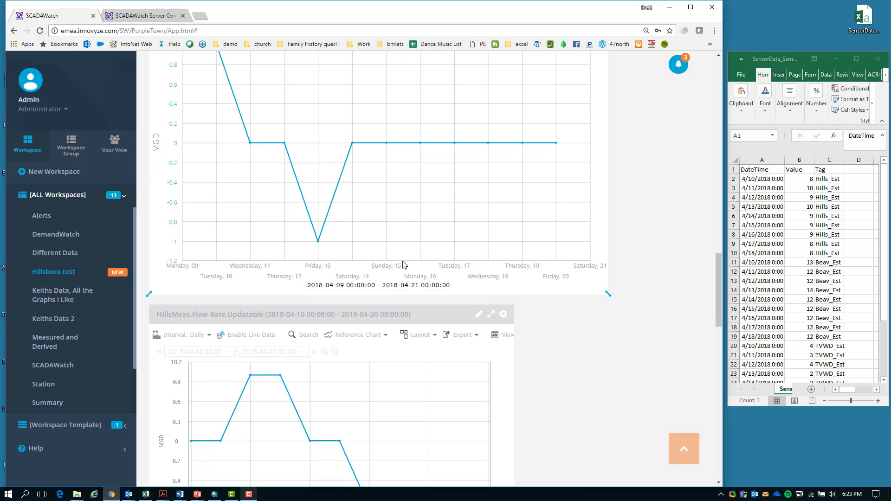
Examine the Hillsboro data chart with all measured and estimated flows, plus the TVWDDiff and BeavDiff charts
{"action": "scroll", "coordinate": [398, 329], "scroll_direction": "down", "scroll_amount": 8}
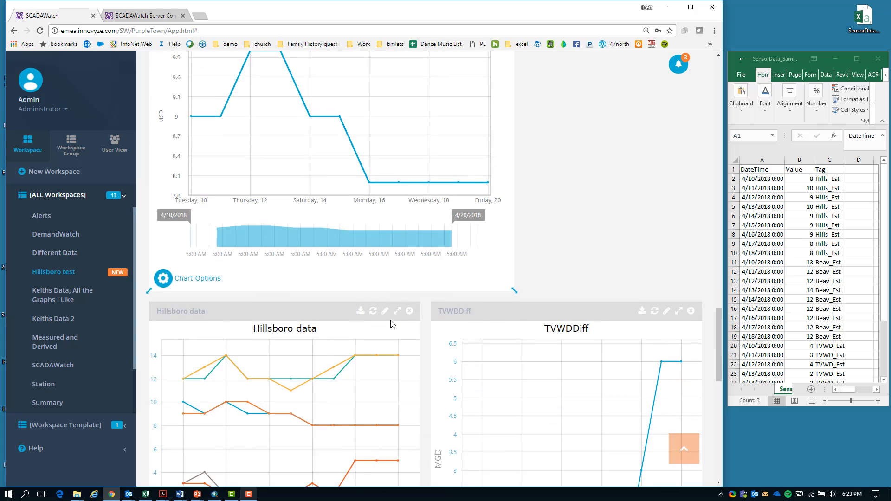
{"action": "scroll", "coordinate": [286, 306], "scroll_direction": "down", "scroll_amount": 1}
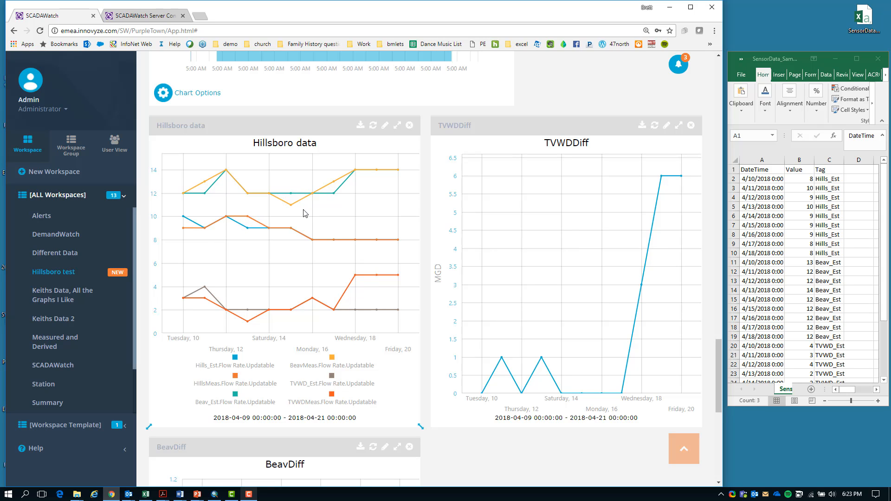
{"action": "scroll", "coordinate": [297, 250], "scroll_direction": "down", "scroll_amount": 2}
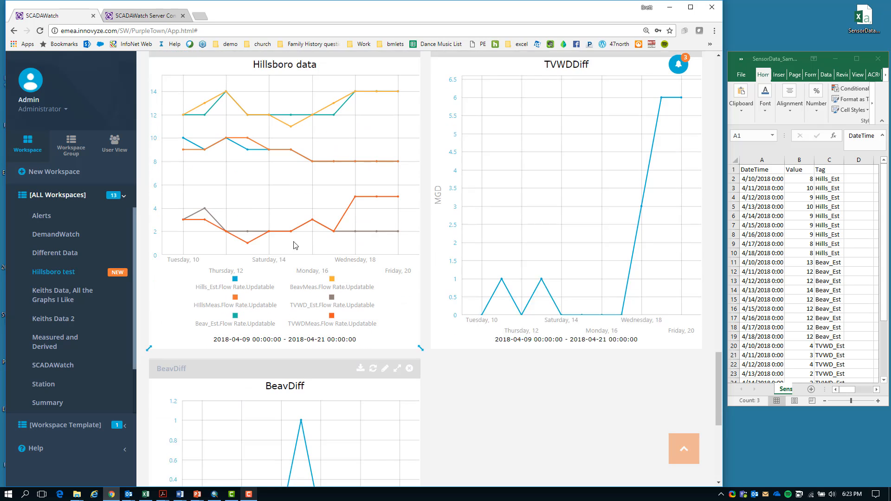
{"action": "scroll", "coordinate": [535, 232], "scroll_direction": "down", "scroll_amount": 1}
{"action": "scroll", "coordinate": [355, 384], "scroll_direction": "down", "scroll_amount": 2}
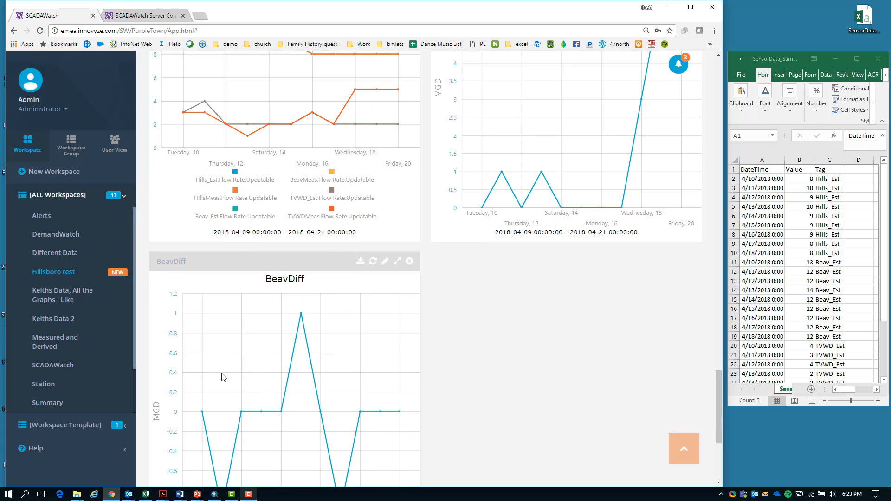
{"action": "scroll", "coordinate": [318, 363], "scroll_direction": "up", "scroll_amount": 4}
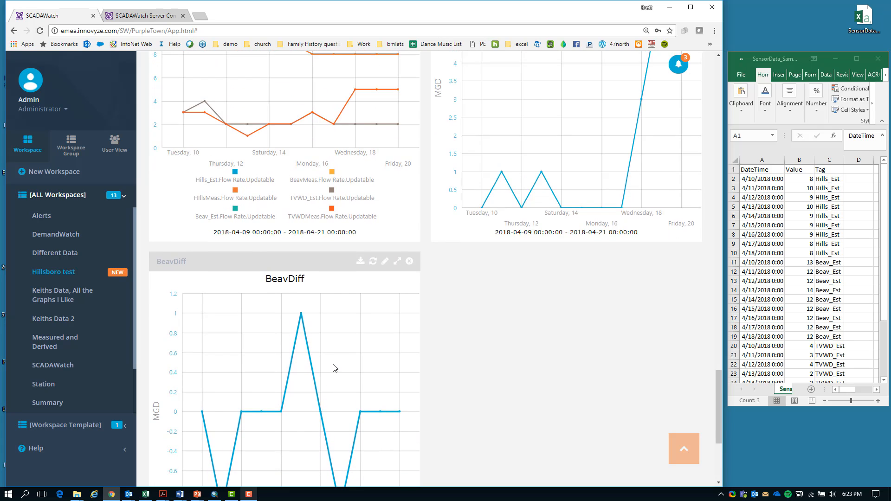
Look back over the HillsDiff chart, its Biz Block diagram and the three measured versus estimated flow rate charts
{"action": "scroll", "coordinate": [325, 361], "scroll_direction": "up", "scroll_amount": 10}
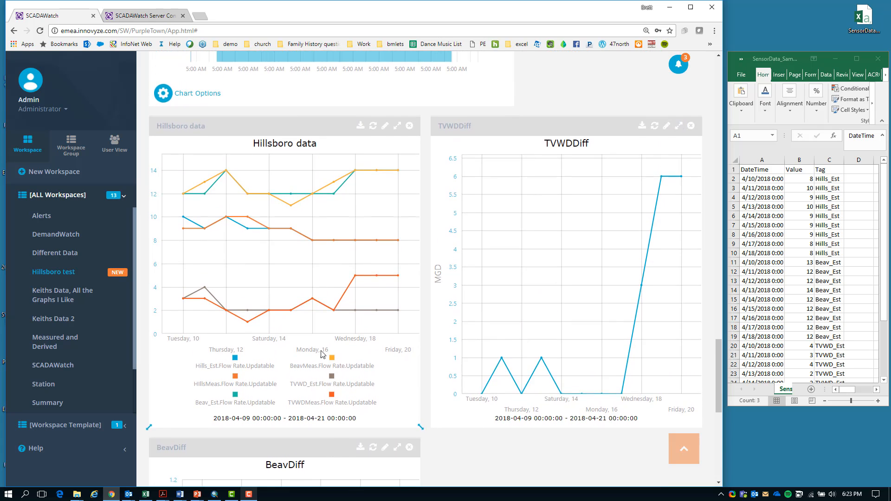
{"action": "scroll", "coordinate": [319, 358], "scroll_direction": "up", "scroll_amount": 10}
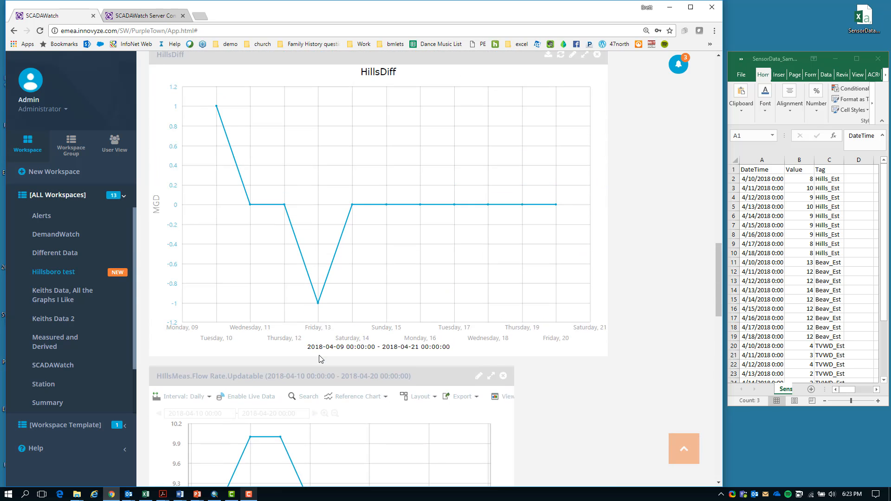
{"action": "scroll", "coordinate": [319, 355], "scroll_direction": "up", "scroll_amount": 3}
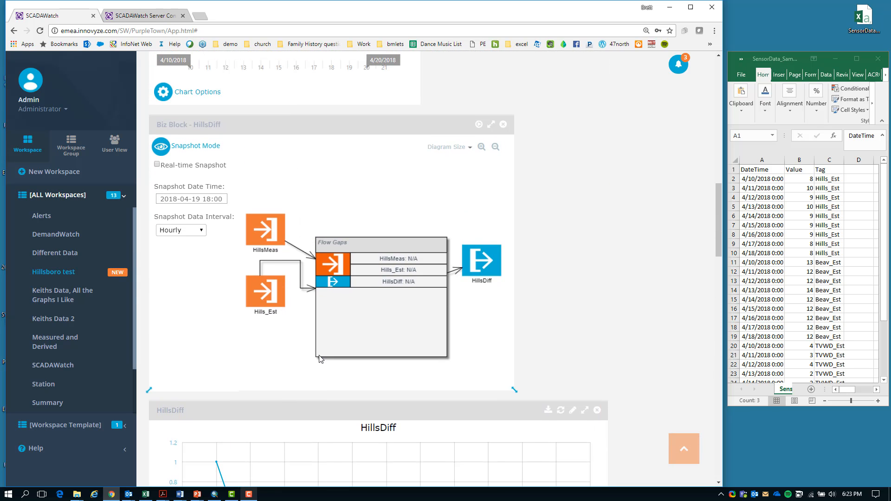
{"action": "scroll", "coordinate": [319, 355], "scroll_direction": "up", "scroll_amount": 6}
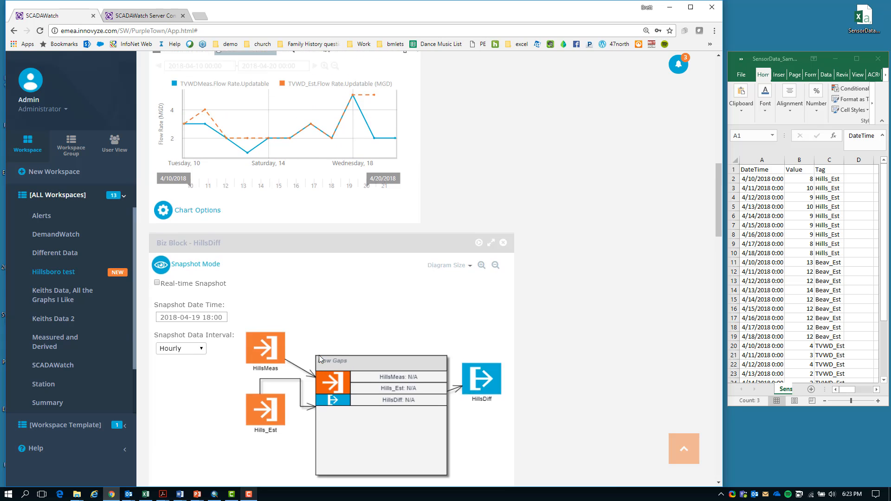
{"action": "scroll", "coordinate": [320, 359], "scroll_direction": "up", "scroll_amount": 3}
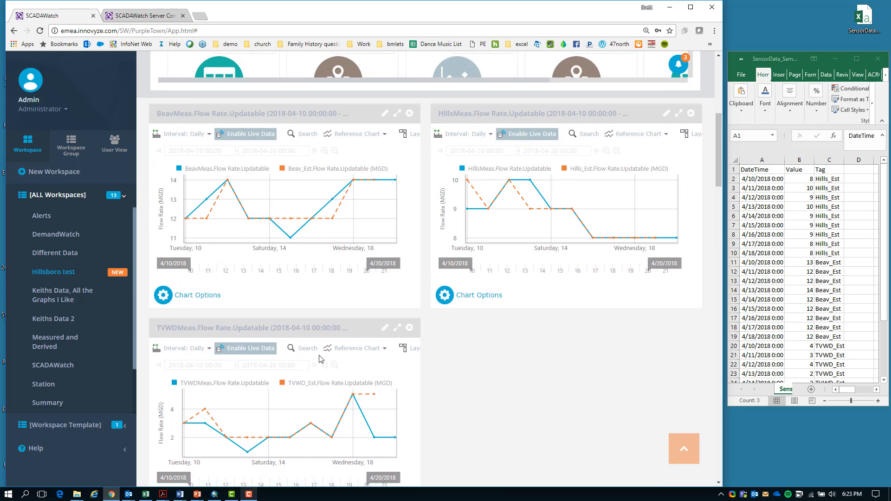
{"action": "scroll", "coordinate": [344, 353], "scroll_direction": "down", "scroll_amount": 2}
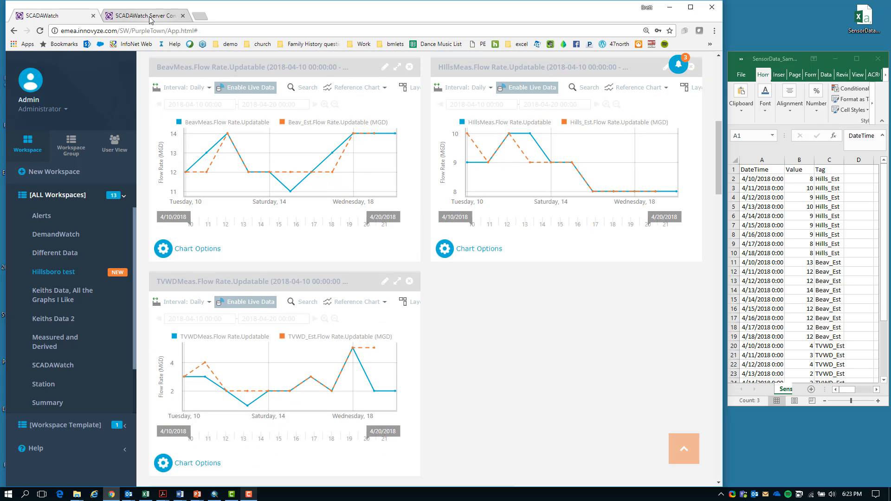
Open the Hillsboro Example report in the report designer, select its logo image and show the components available for insertion
{"action": "scroll", "coordinate": [345, 277], "scroll_direction": "up", "scroll_amount": 1}
{"action": "scroll", "coordinate": [345, 276], "scroll_direction": "up", "scroll_amount": 8}
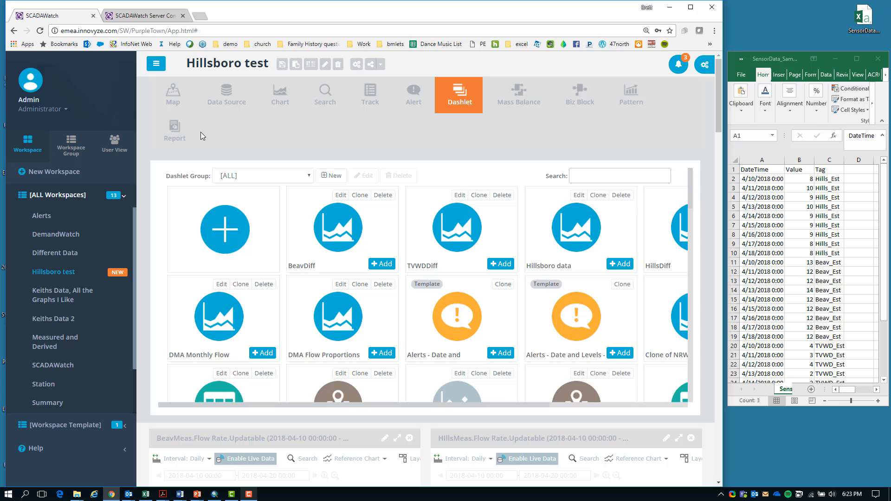
{"action": "left_click", "coordinate": [177, 129]}
{"action": "scroll", "coordinate": [320, 297], "scroll_direction": "down", "scroll_amount": 2}
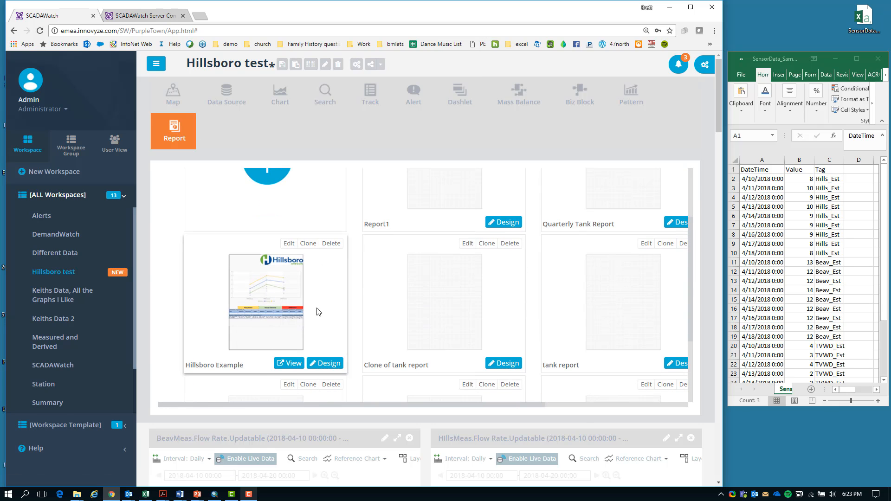
{"action": "left_click", "coordinate": [327, 363]}
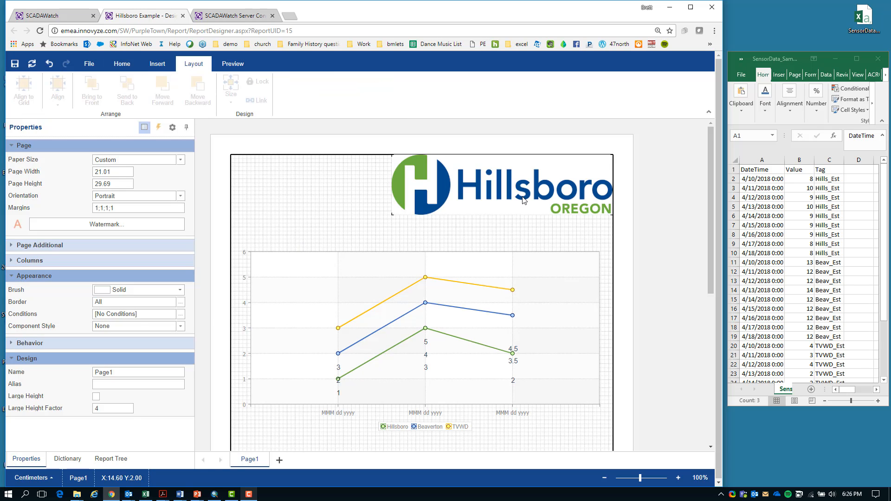
{"action": "mouse_move", "coordinate": [504, 190]}
{"action": "left_mouse_down"}
{"action": "mouse_move", "coordinate": [505, 204]}
{"action": "mouse_move", "coordinate": [503, 191]}
{"action": "left_mouse_up"}
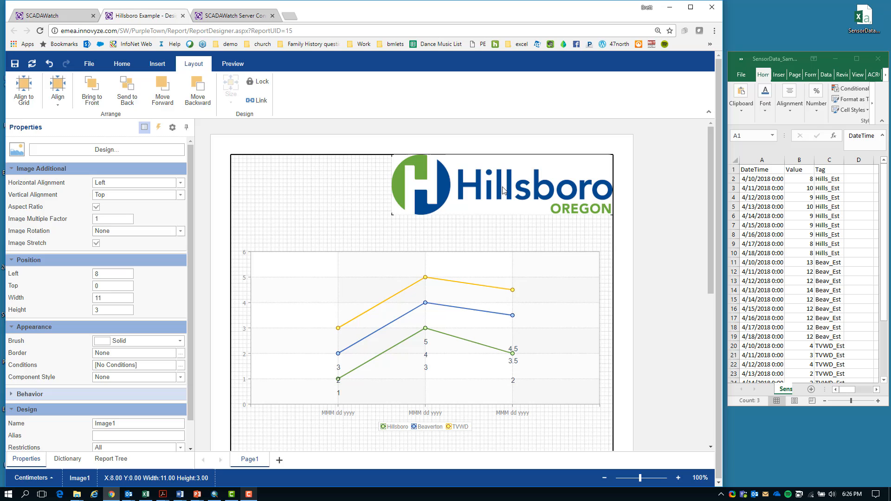
{"action": "left_click", "coordinate": [157, 64]}
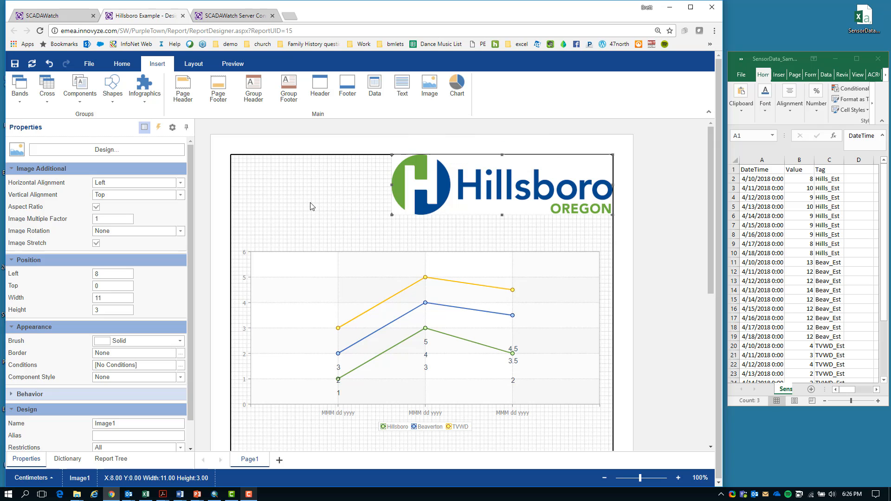
Review the report chart's common, area, X axis and label settings in the chart editor, and close it without changes
{"action": "double_click", "coordinate": [302, 295]}
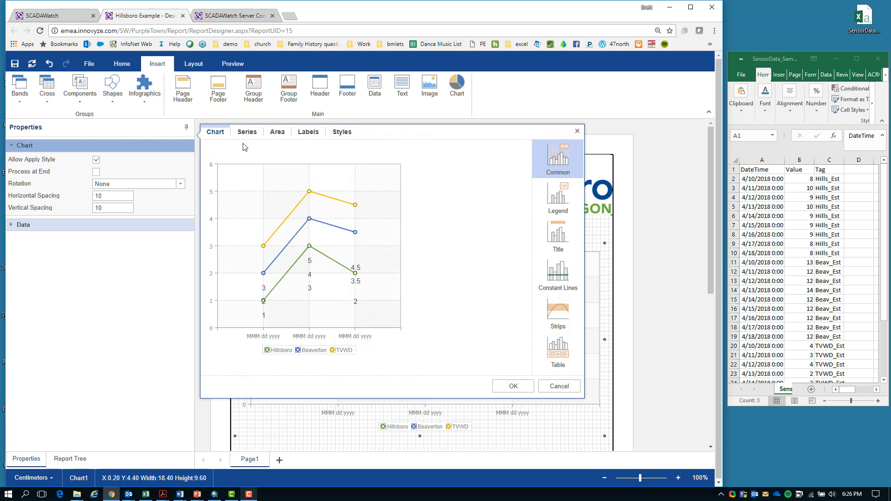
{"action": "left_click", "coordinate": [277, 133]}
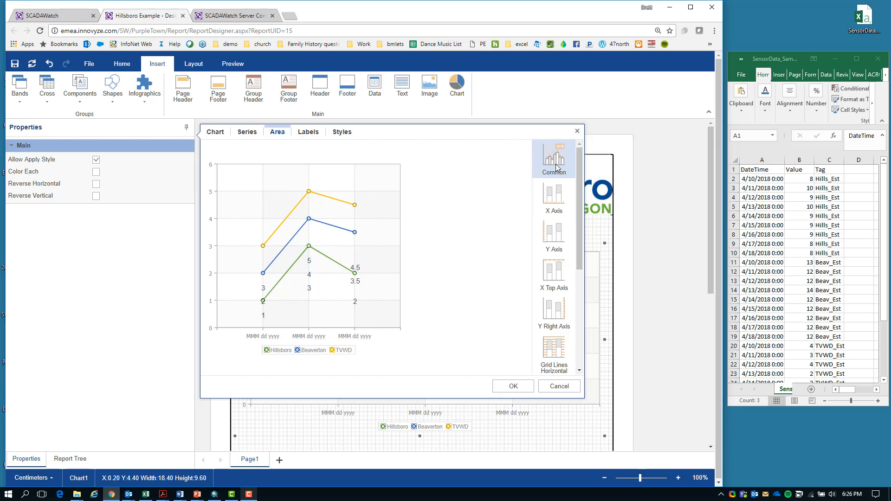
{"action": "left_click", "coordinate": [559, 199]}
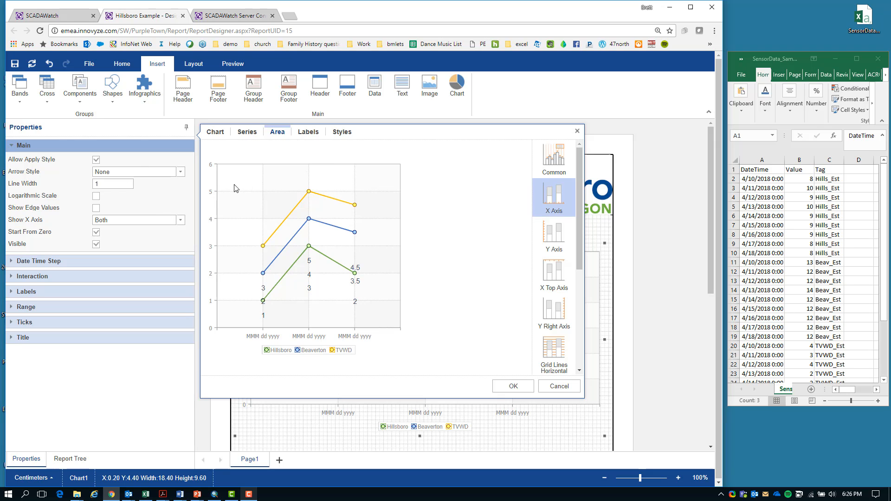
{"action": "left_click", "coordinate": [306, 133]}
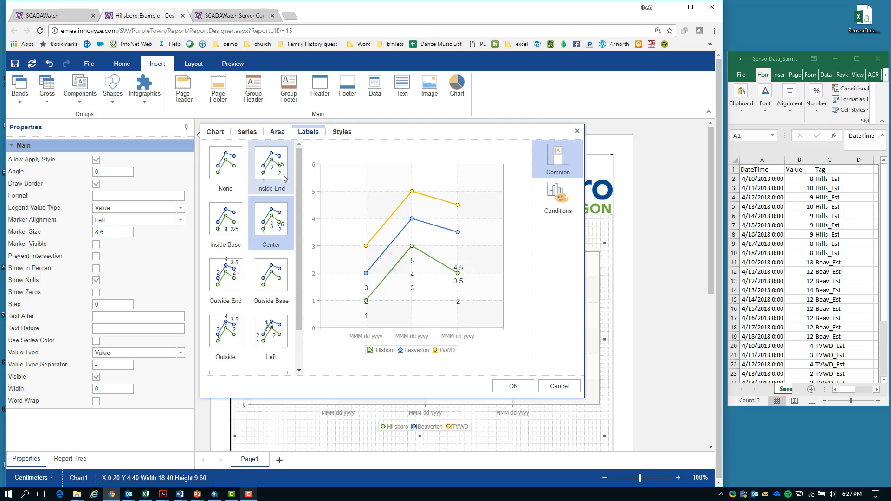
{"action": "left_click", "coordinate": [218, 135]}
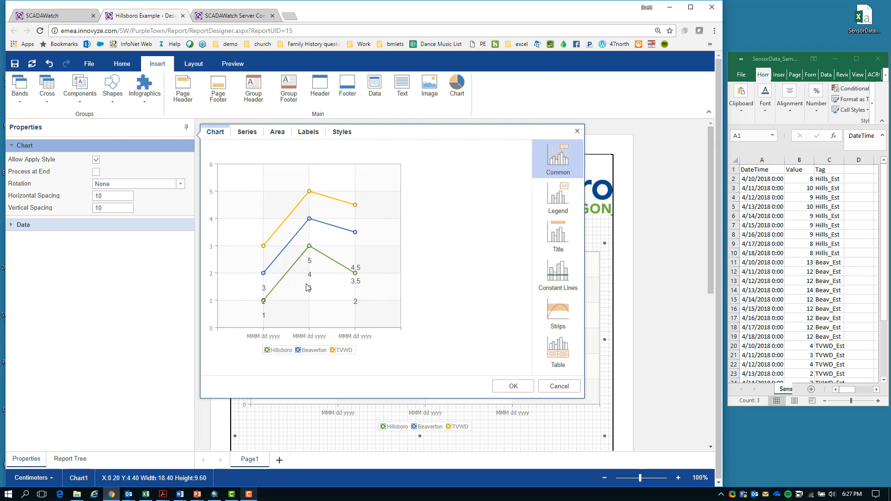
{"action": "left_click", "coordinate": [559, 387]}
Inspect the highlight condition on the Hillsboro value cell under Difference in the report table
{"action": "scroll", "coordinate": [489, 390], "scroll_direction": "down", "scroll_amount": 5}
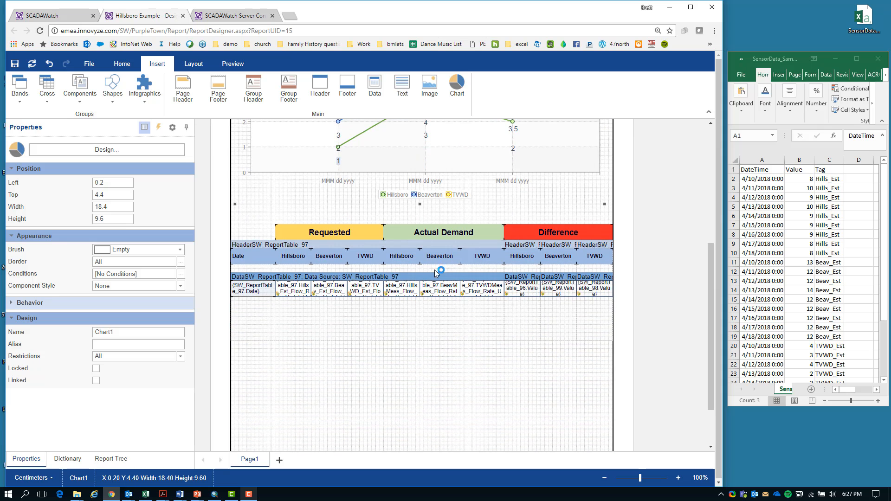
{"action": "left_click", "coordinate": [527, 292]}
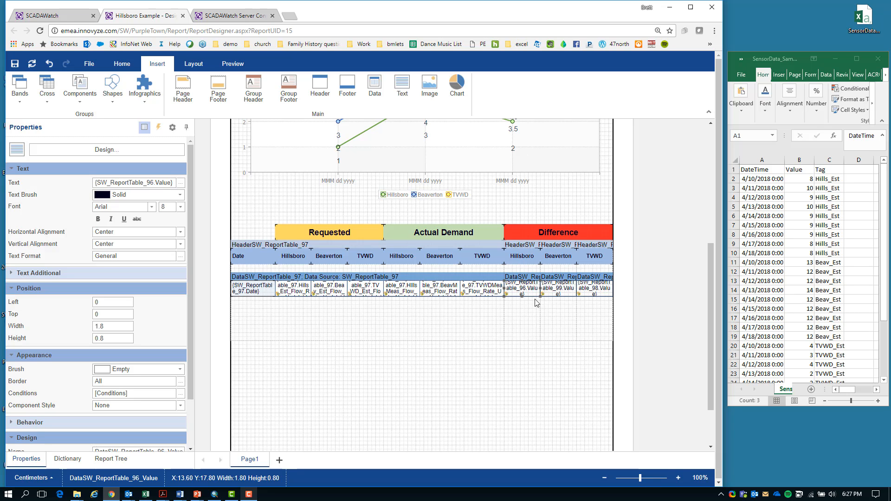
{"action": "left_click", "coordinate": [180, 394]}
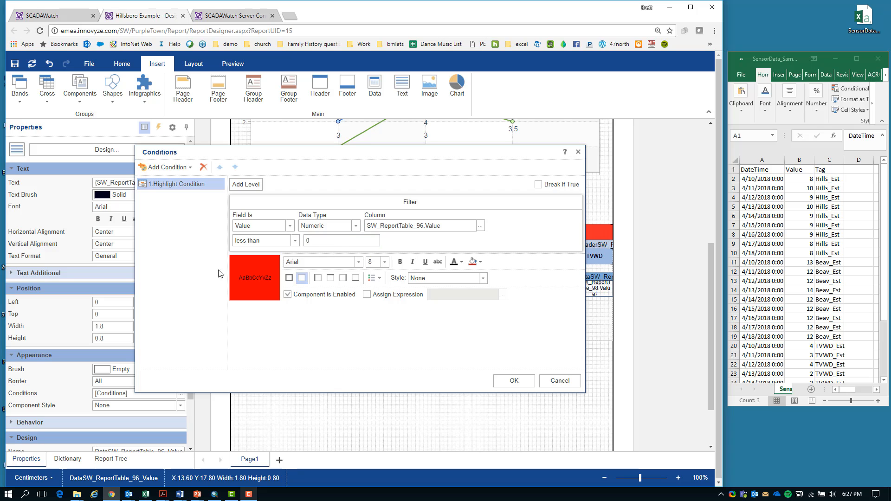
{"action": "left_click", "coordinate": [519, 384]}
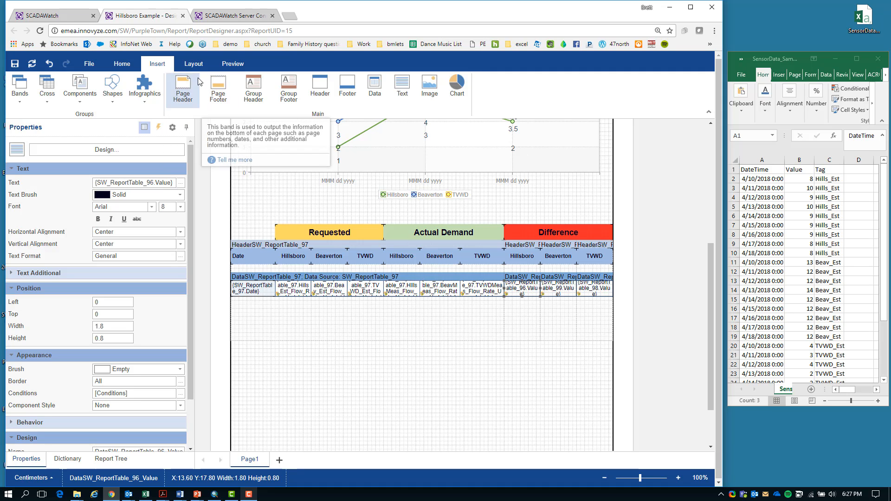
Preview the Hillsboro Example report and examine its difference chart and the Requested, Actual Demand and Difference table
{"action": "left_click", "coordinate": [231, 67]}
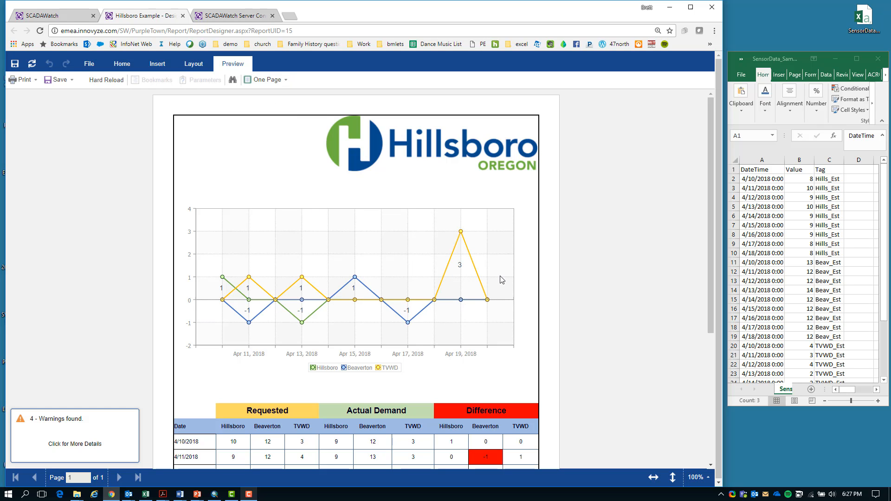
{"action": "scroll", "coordinate": [540, 262], "scroll_direction": "down", "scroll_amount": 4}
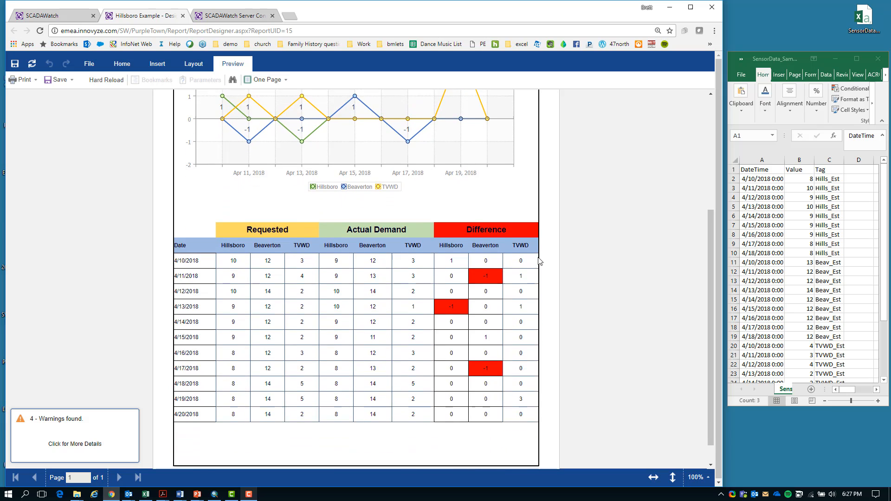
{"action": "scroll", "coordinate": [538, 262], "scroll_direction": "down", "scroll_amount": 1}
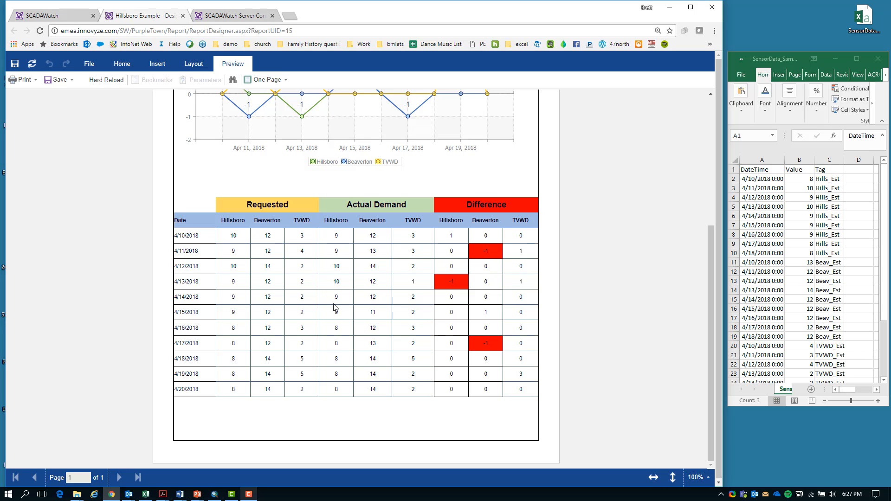
{"action": "scroll", "coordinate": [335, 307], "scroll_direction": "up", "scroll_amount": 5}
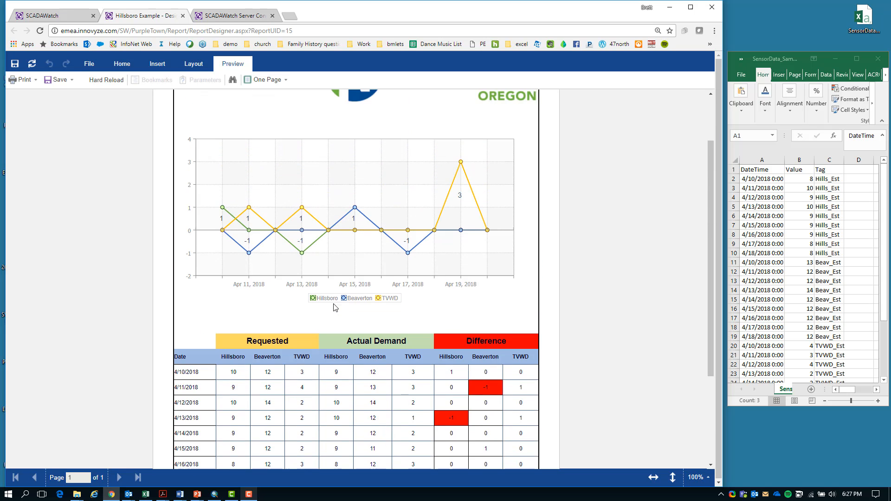
{"action": "scroll", "coordinate": [335, 308], "scroll_direction": "down", "scroll_amount": 1}
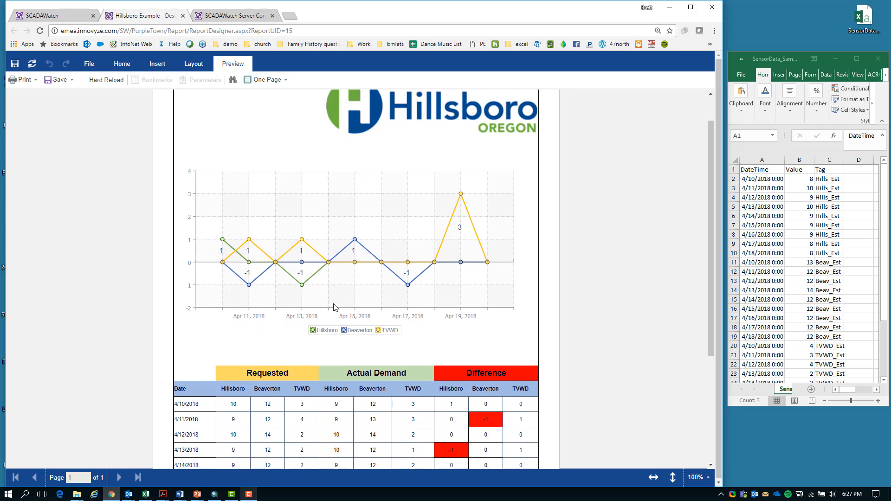
{"action": "scroll", "coordinate": [335, 307], "scroll_direction": "up", "scroll_amount": 2}
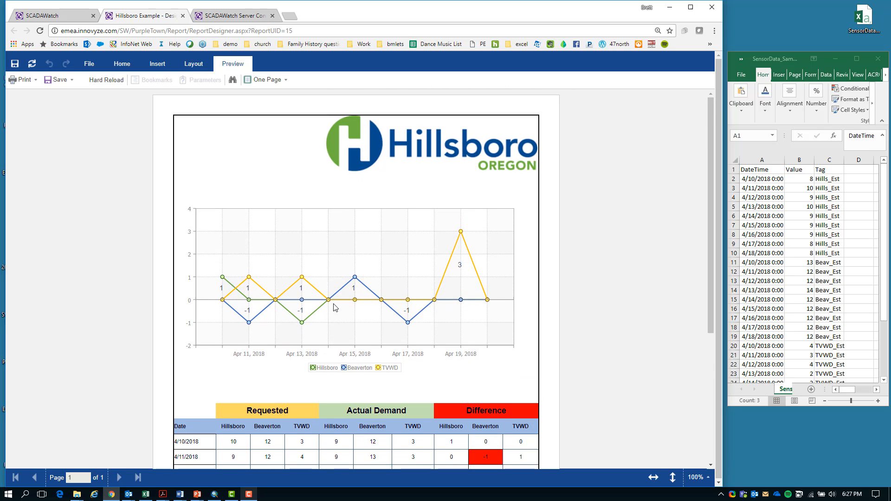
{"action": "scroll", "coordinate": [334, 307], "scroll_direction": "down", "scroll_amount": 2}
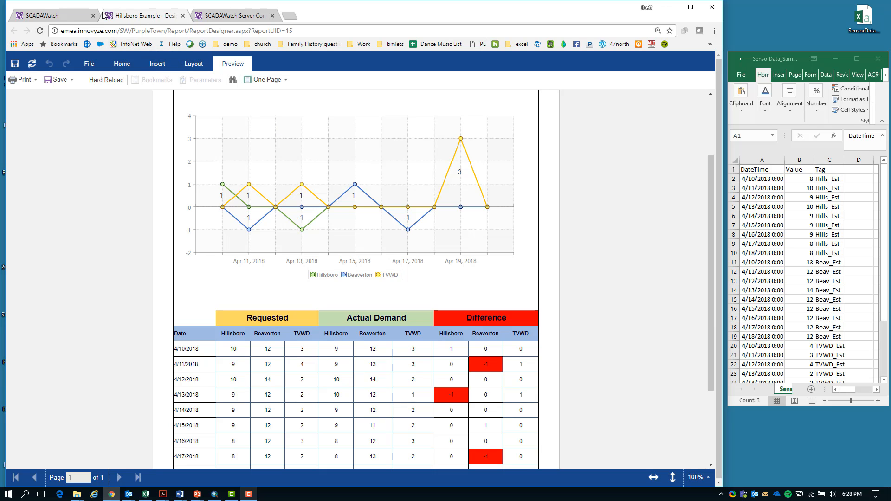
Return to the Hillsboro test workspace, list its data source sensors and view the measured flow rate charts below
{"action": "left_click", "coordinate": [66, 14]}
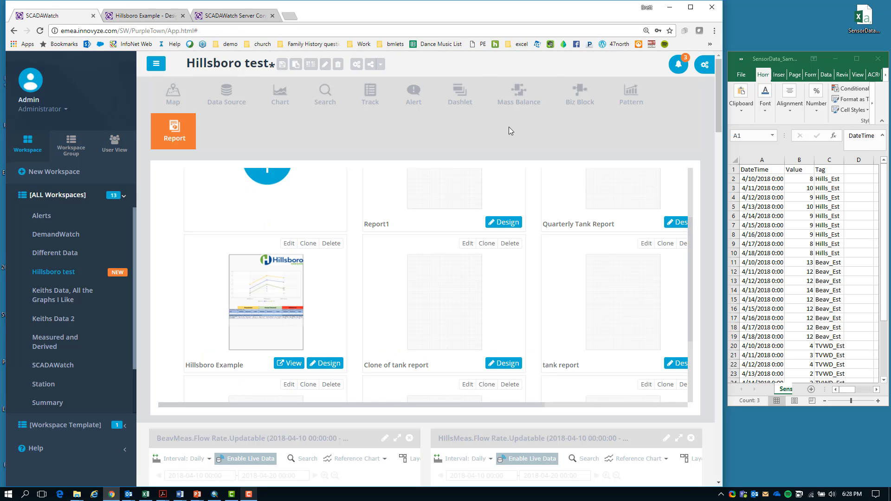
{"action": "left_click", "coordinate": [238, 99]}
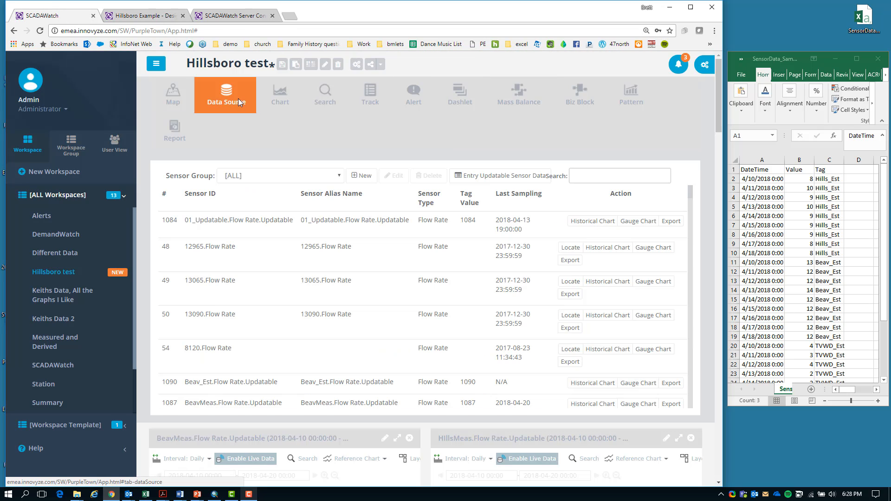
{"action": "scroll", "coordinate": [341, 374], "scroll_direction": "down", "scroll_amount": 1}
{"action": "scroll", "coordinate": [341, 374], "scroll_direction": "down", "scroll_amount": 6}
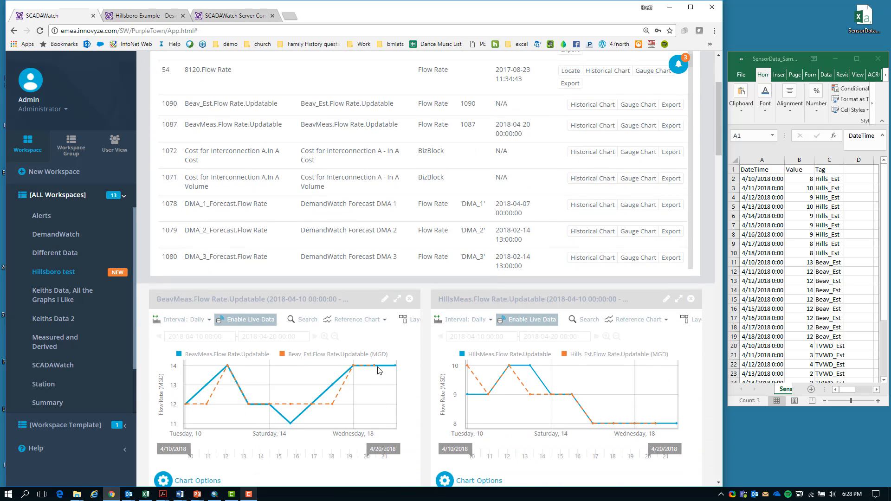
{"action": "mouse_move", "coordinate": [375, 369]}
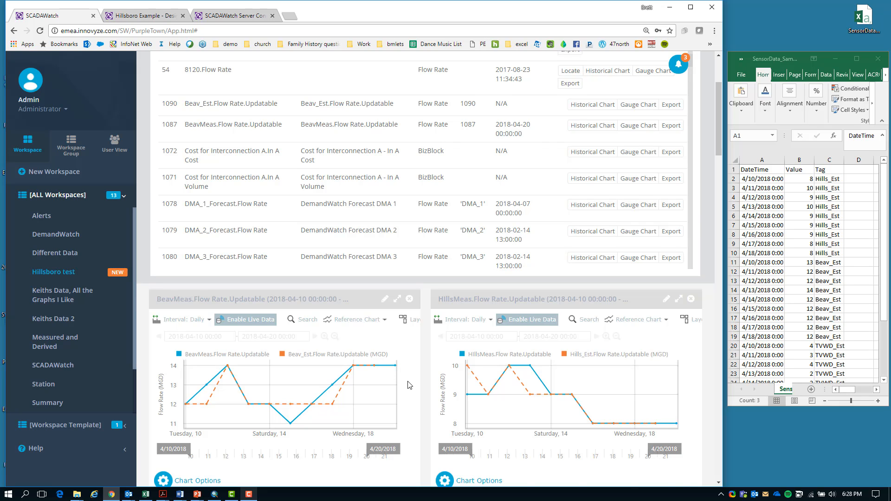
{"action": "scroll", "coordinate": [408, 386], "scroll_direction": "up", "scroll_amount": 1}
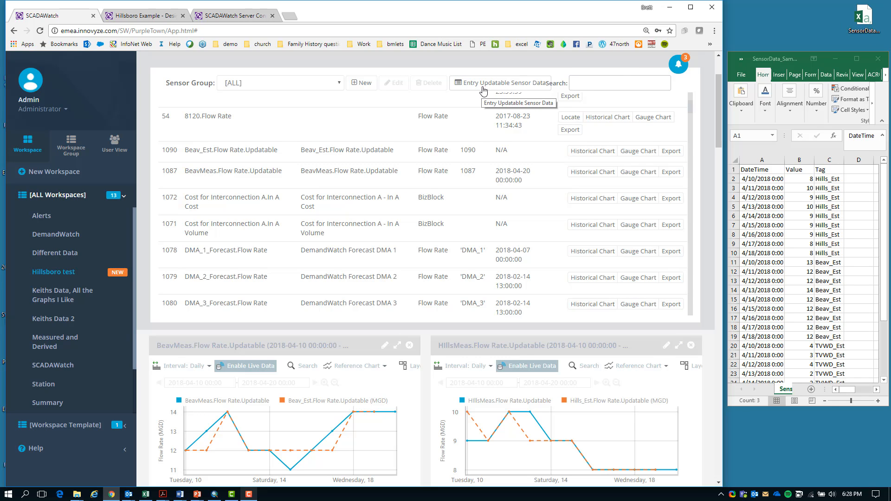
{"action": "scroll", "coordinate": [506, 139], "scroll_direction": "up", "scroll_amount": 1}
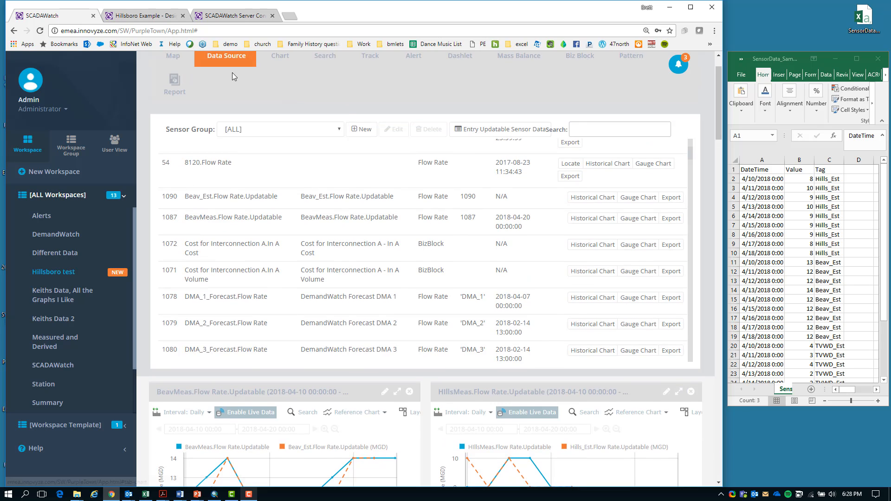
{"action": "left_click", "coordinate": [503, 130]}
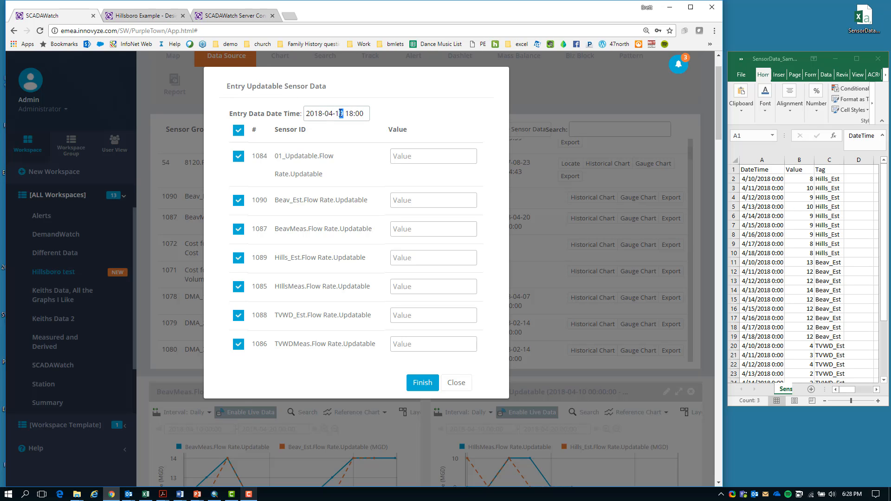
{"action": "double_click", "coordinate": [340, 114]}
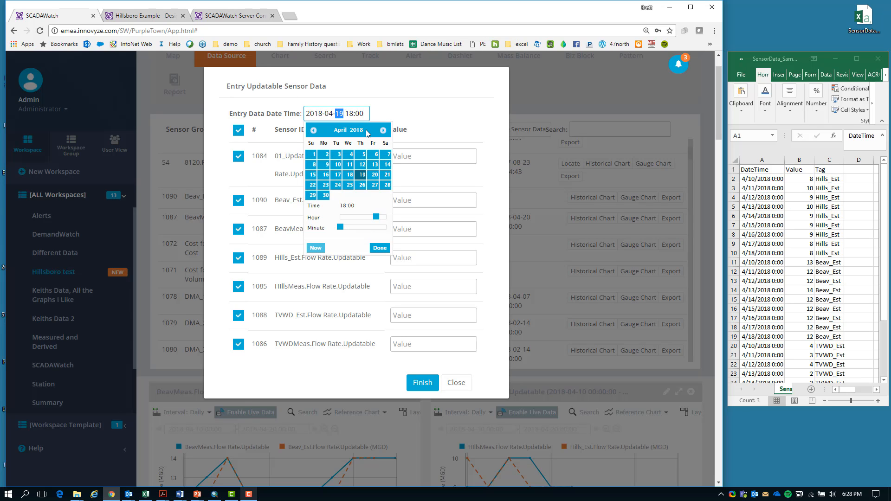
{"action": "type", "text": "20"}
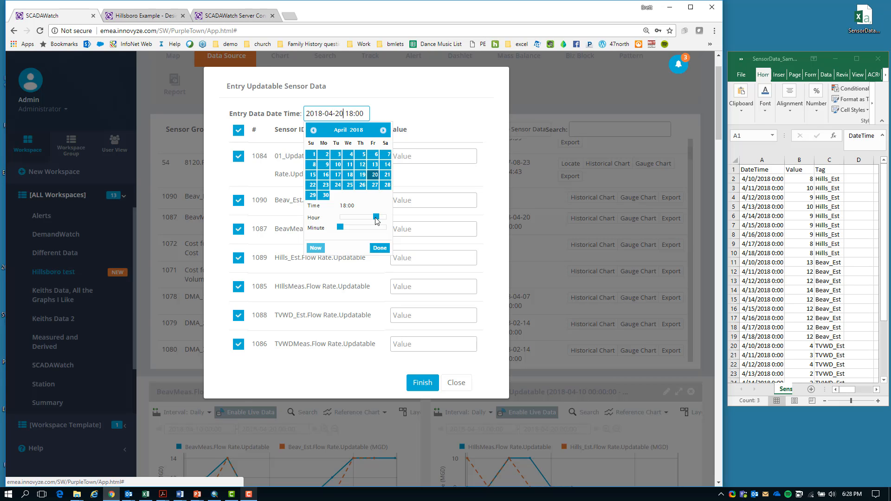
{"action": "left_click_drag", "start_coordinate": [376, 217], "coordinate": [337, 220]}
{"action": "left_click", "coordinate": [379, 248]}
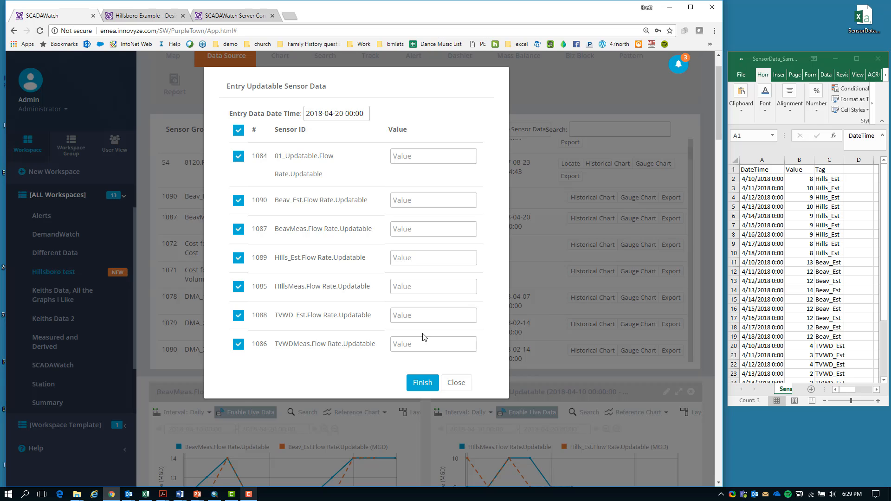
Enter 14 for Beav_Est, 8 for Hills_Est and 2 for TVWD_Est flow rates, and submit the sensor data
{"action": "left_click", "coordinate": [412, 314]}
{"action": "left_click", "coordinate": [410, 201]}
{"action": "type", "text": "14"}
{"action": "left_click", "coordinate": [407, 257]}
{"action": "type", "text": "8"}
{"action": "left_click", "coordinate": [403, 315]}
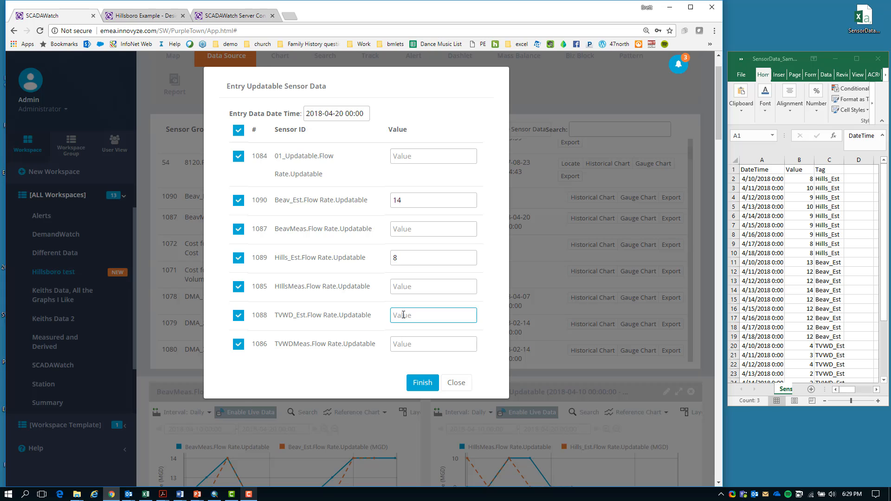
{"action": "type", "text": "2"}
{"action": "left_click", "coordinate": [423, 383]}
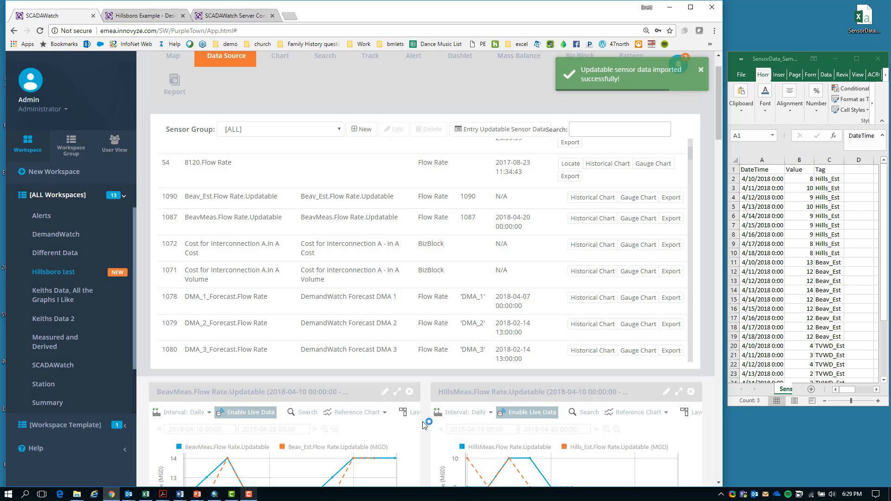
Update the BeavMeas and TVWDMeas charts with live data and compare the measured and estimated flow rates through 4/20/2018
{"action": "scroll", "coordinate": [424, 425], "scroll_direction": "down", "scroll_amount": 3}
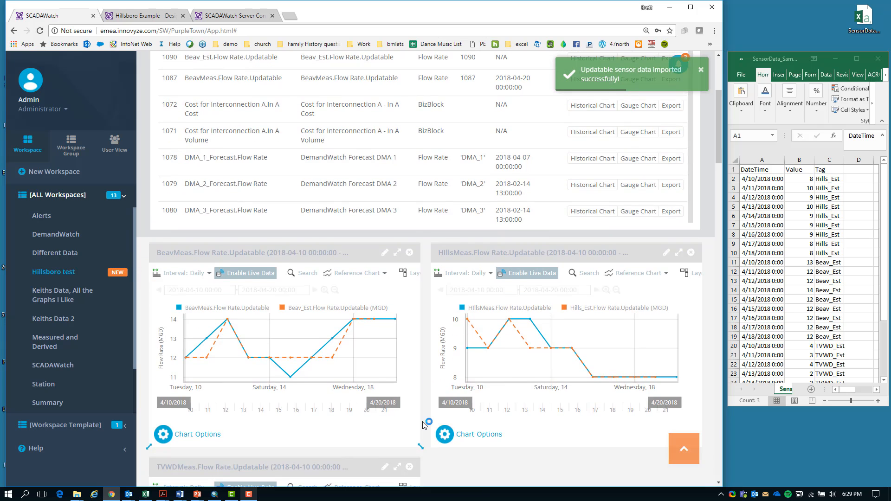
{"action": "scroll", "coordinate": [423, 425], "scroll_direction": "down", "scroll_amount": 1}
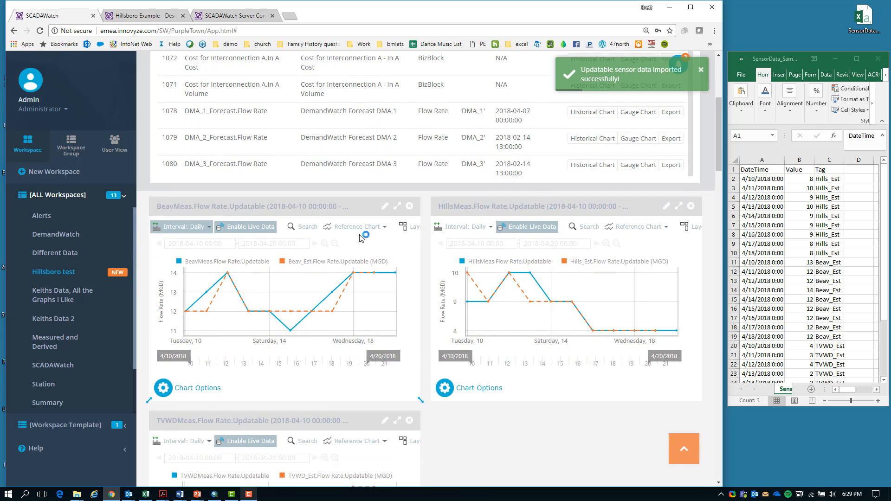
{"action": "left_click", "coordinate": [254, 230]}
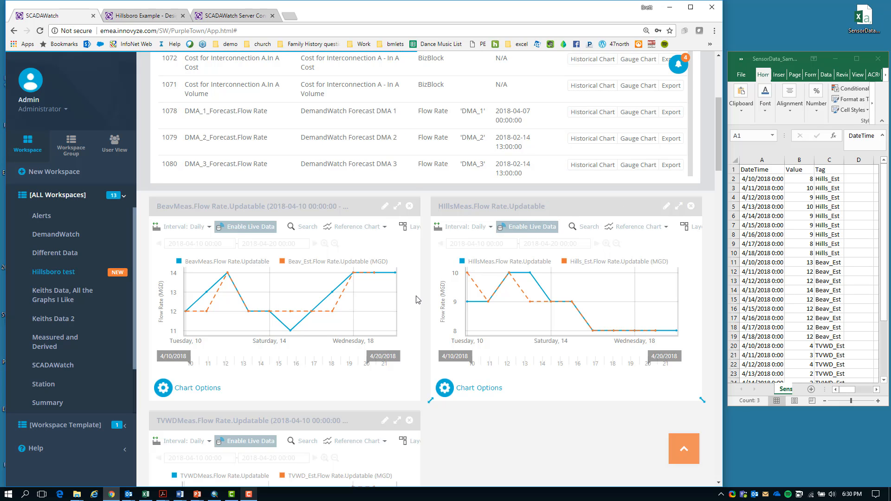
{"action": "scroll", "coordinate": [405, 402], "scroll_direction": "down", "scroll_amount": 6}
{"action": "scroll", "coordinate": [456, 284], "scroll_direction": "up", "scroll_amount": 4}
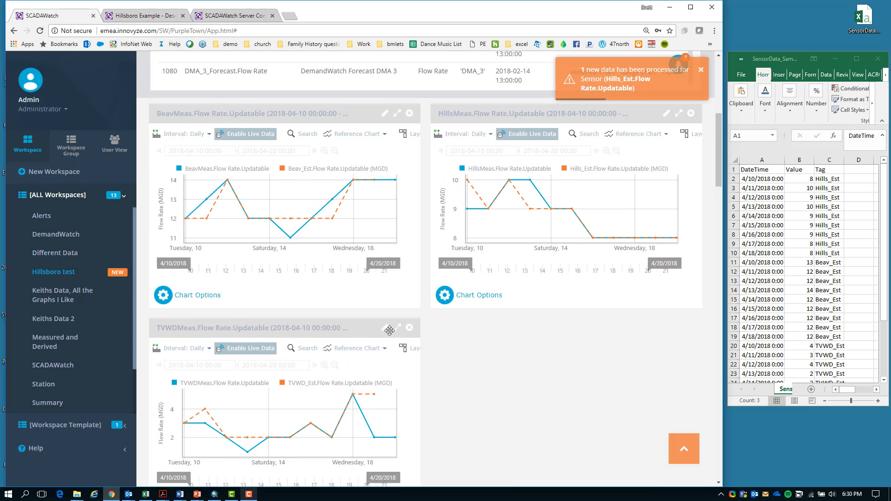
{"action": "left_click", "coordinate": [253, 349]}
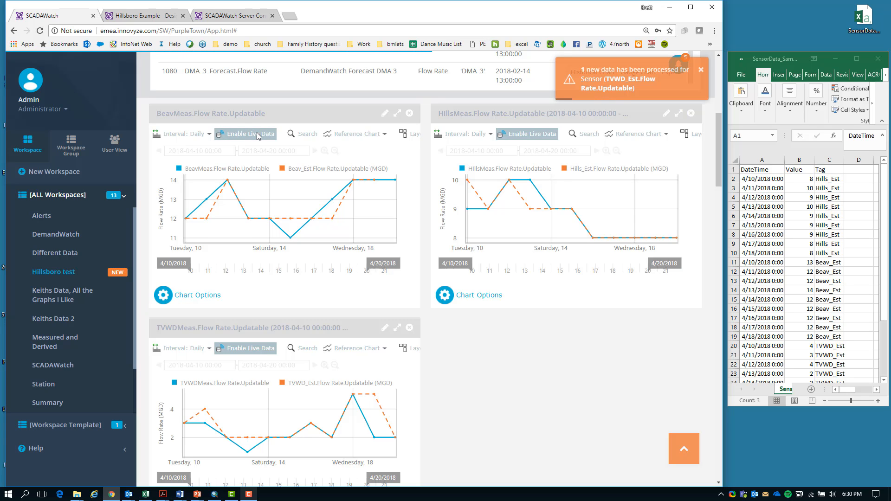
{"action": "scroll", "coordinate": [462, 424], "scroll_direction": "down", "scroll_amount": 1}
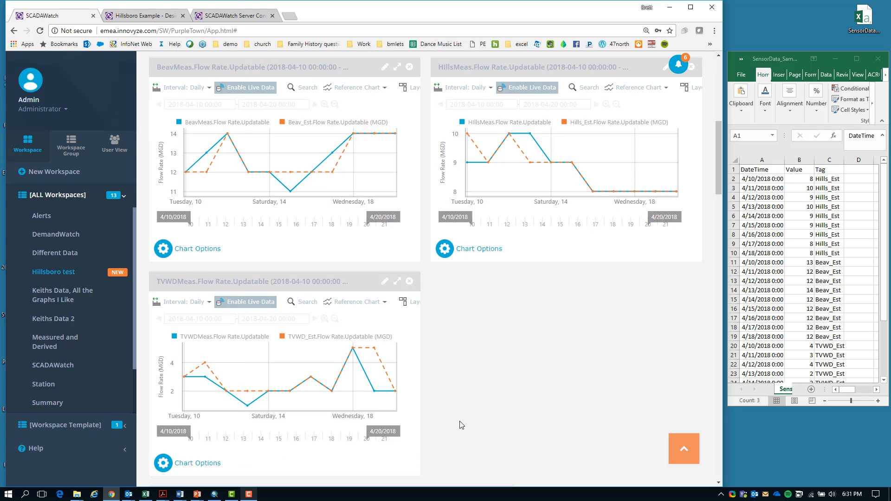